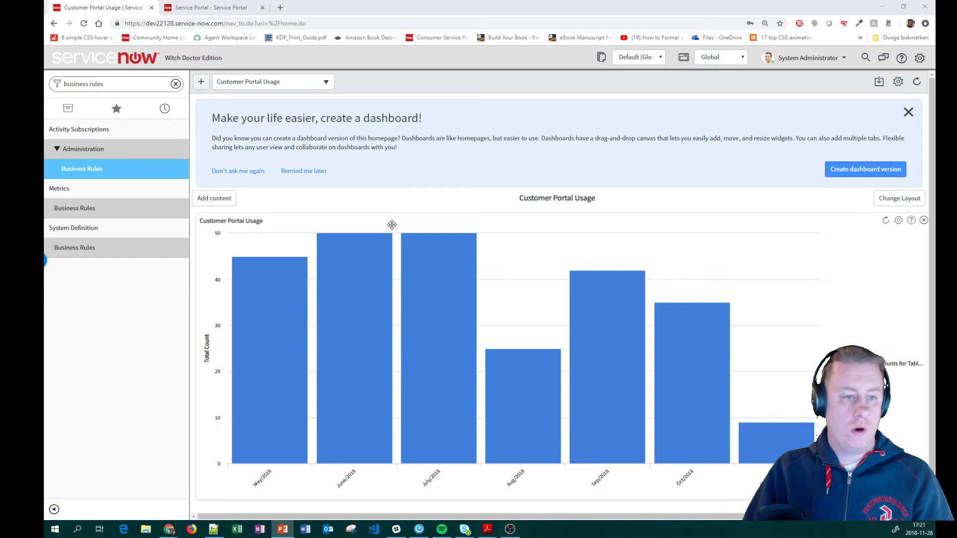
Open Maintain Items, filter names by 'sales a' and open the Sales Laptop catalog item.
{"action": "left_click", "coordinate": [116, 88]}
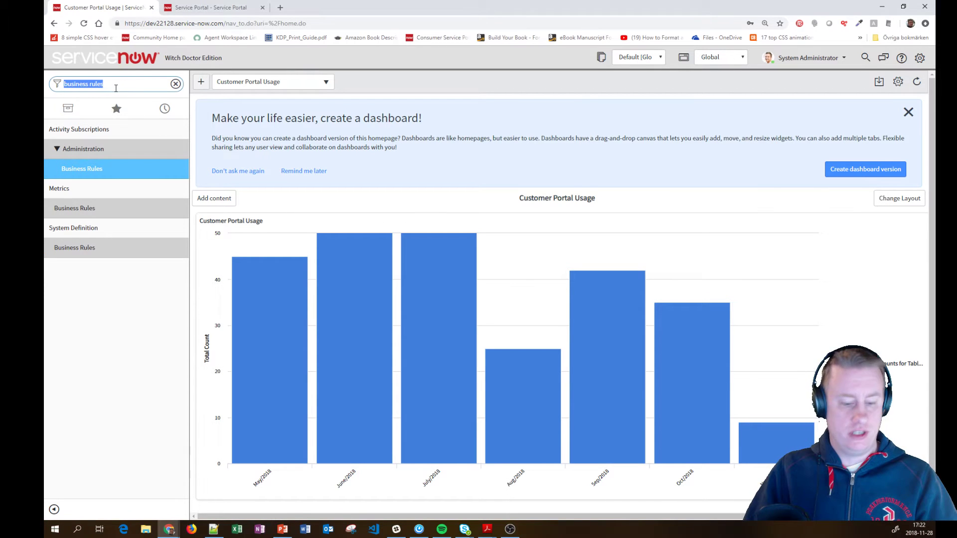
{"action": "type", "text": "maintain"}
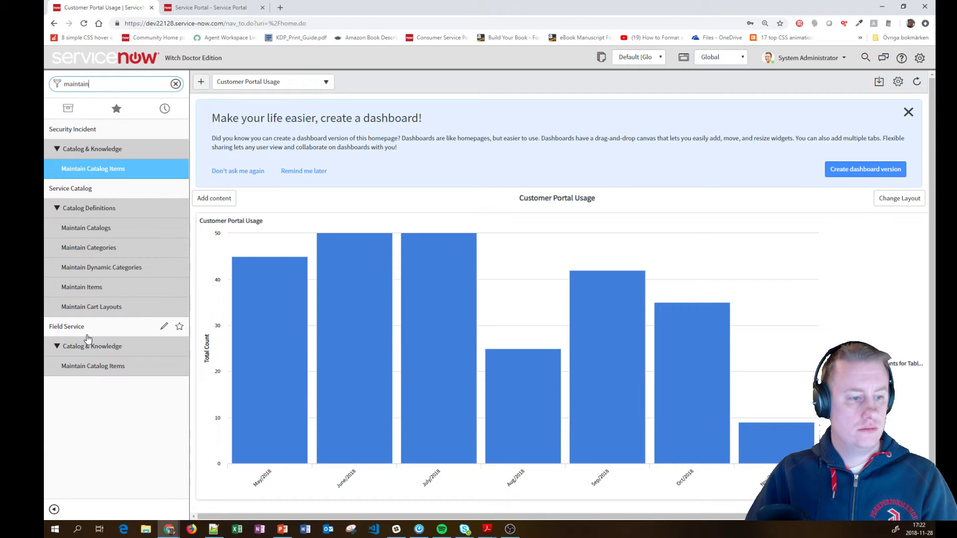
{"action": "left_click", "coordinate": [140, 287]}
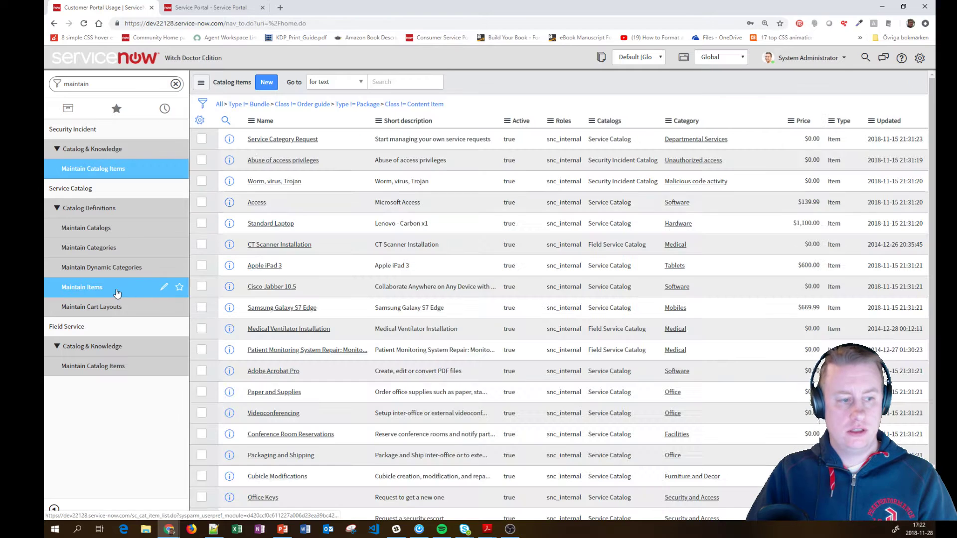
{"action": "left_click", "coordinate": [226, 121]}
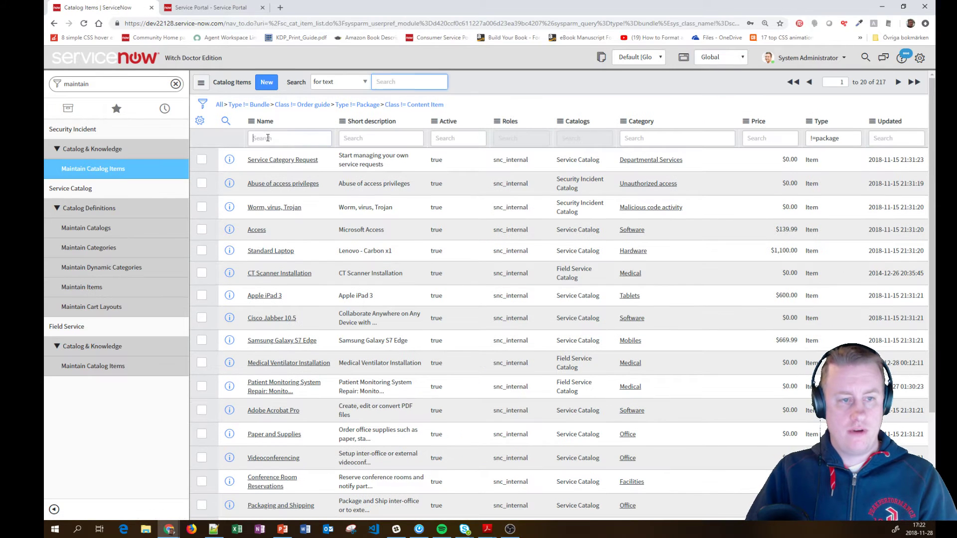
{"action": "left_click", "coordinate": [268, 138]}
{"action": "type", "text": "sales l a"}
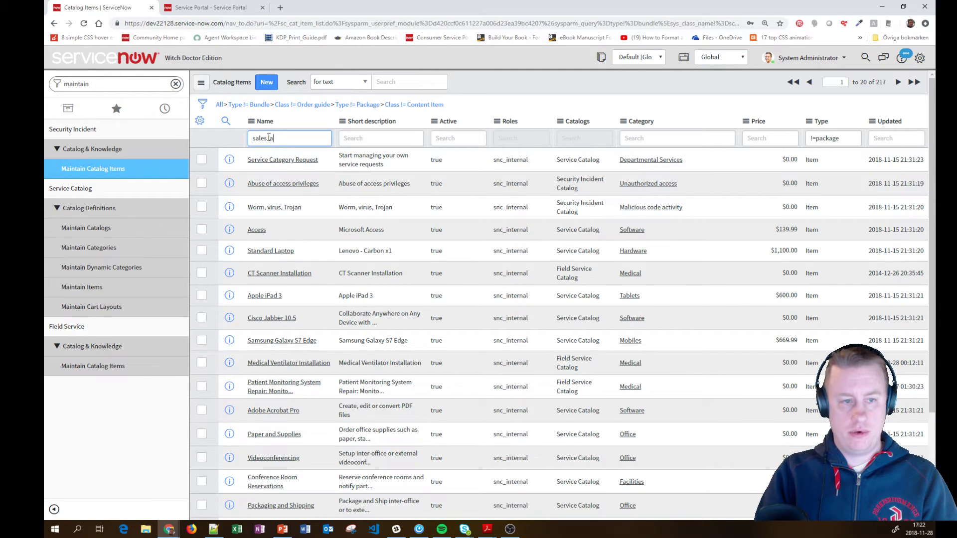
{"action": "key", "text": "Return"}
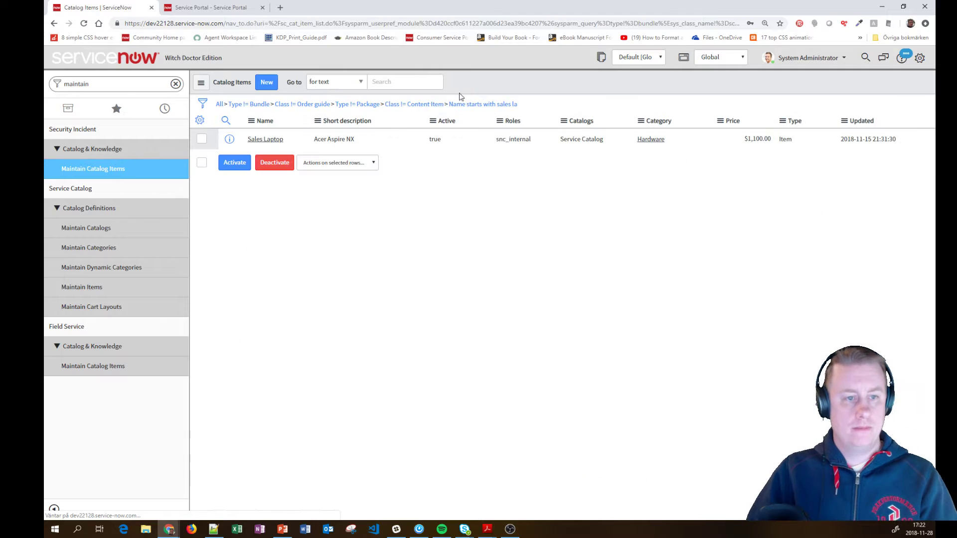
{"action": "left_click", "coordinate": [270, 164]}
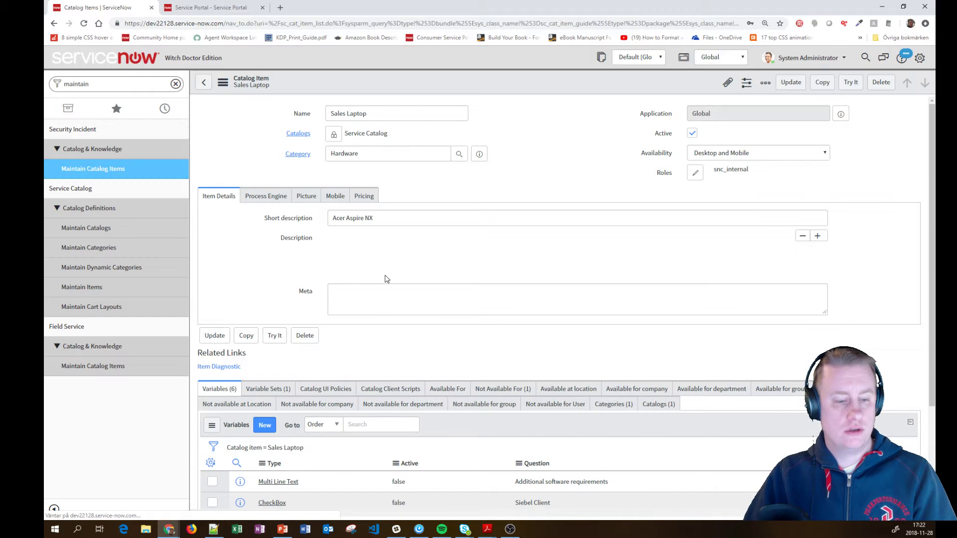
Start a new variable set from Sales Laptop's Variable Sets list.
{"action": "scroll", "coordinate": [269, 324], "scroll_direction": "down", "scroll_amount": 4}
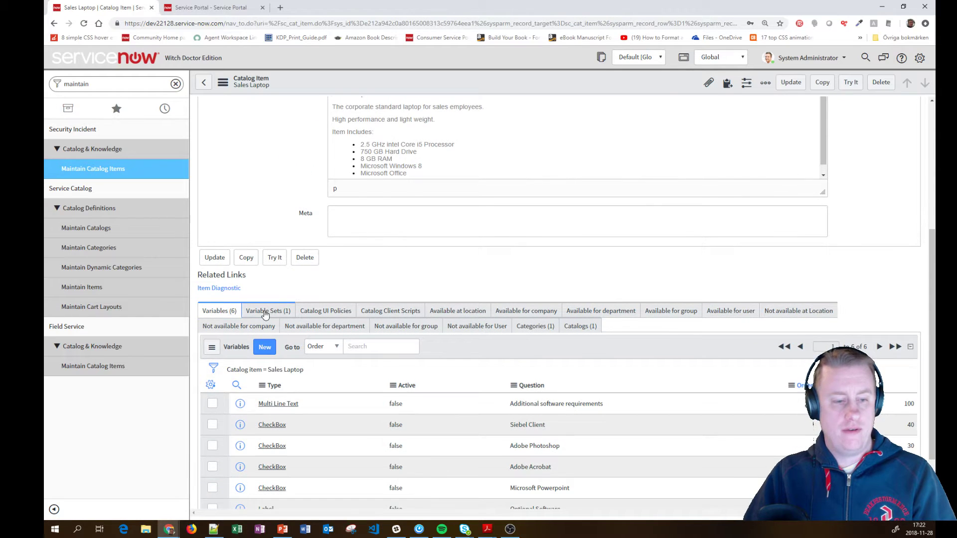
{"action": "left_click", "coordinate": [265, 311]}
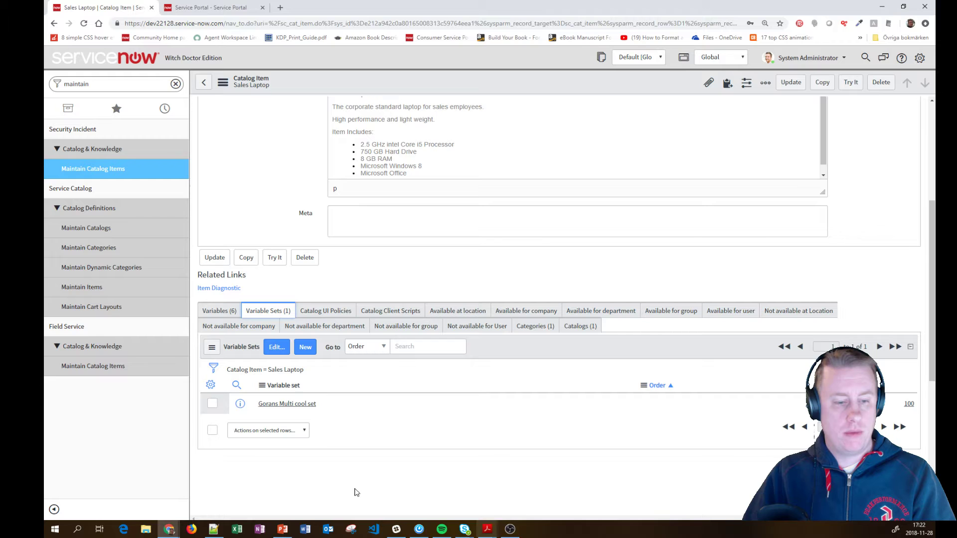
{"action": "left_click", "coordinate": [307, 348]}
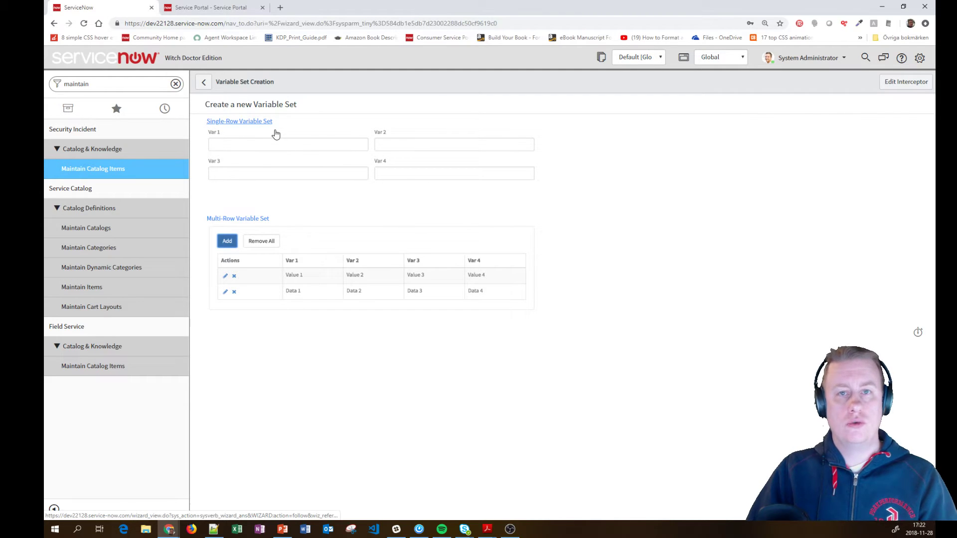
Open a blank Multi-Row variable set form, then return to Sales Laptop without saving.
{"action": "left_click", "coordinate": [260, 221]}
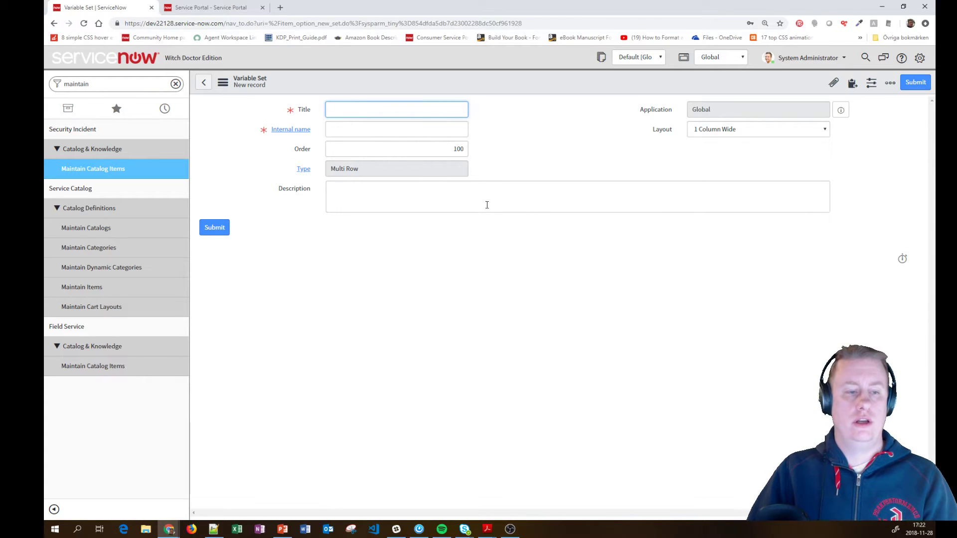
{"action": "left_click", "coordinate": [204, 85]}
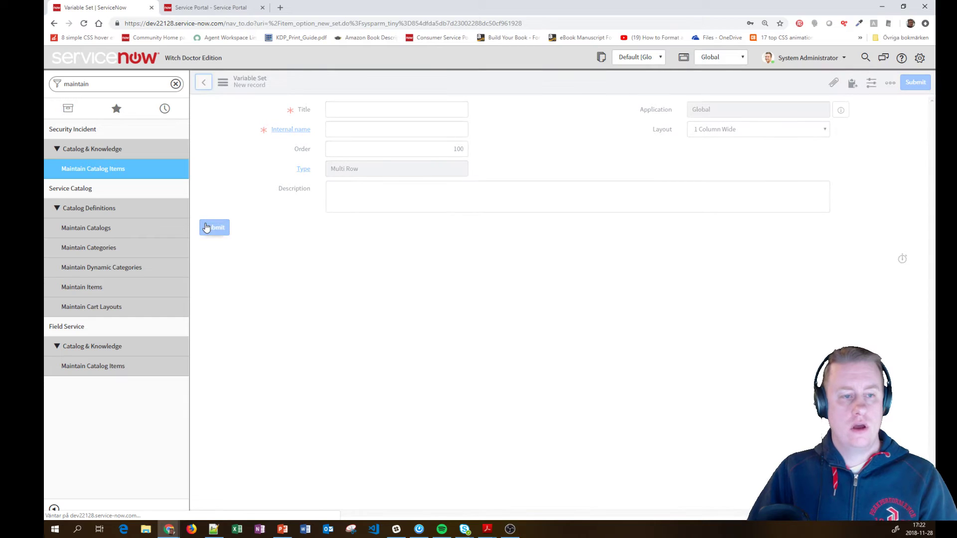
In the Service Portal, search 'sales' and open the Sales Laptop item page.
{"action": "left_click", "coordinate": [220, 11]}
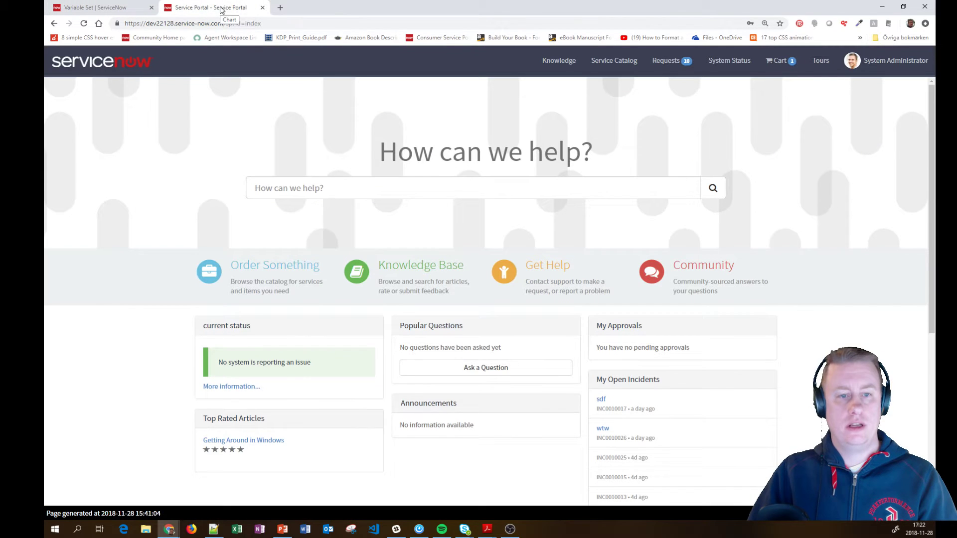
{"action": "left_click", "coordinate": [333, 183]}
{"action": "type", "text": "sales"}
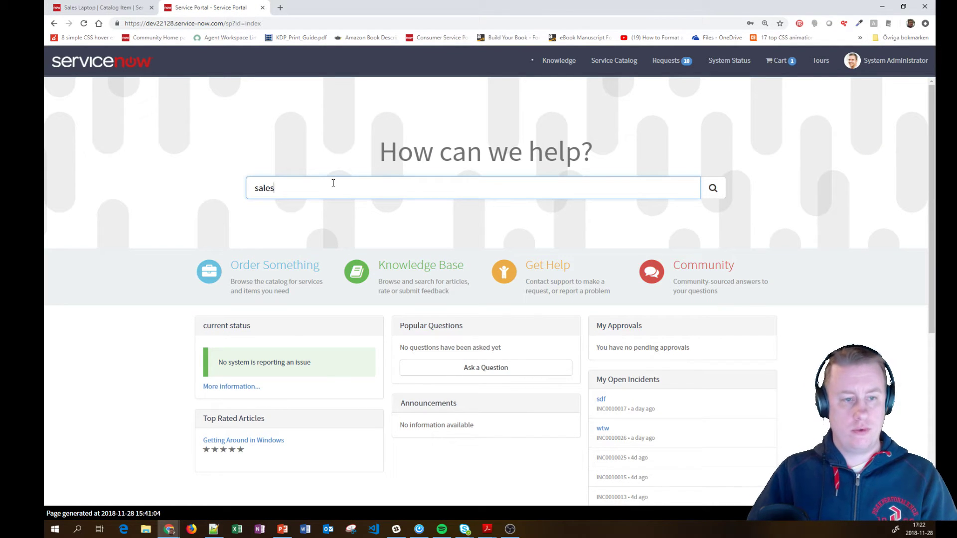
{"action": "left_click", "coordinate": [328, 209]}
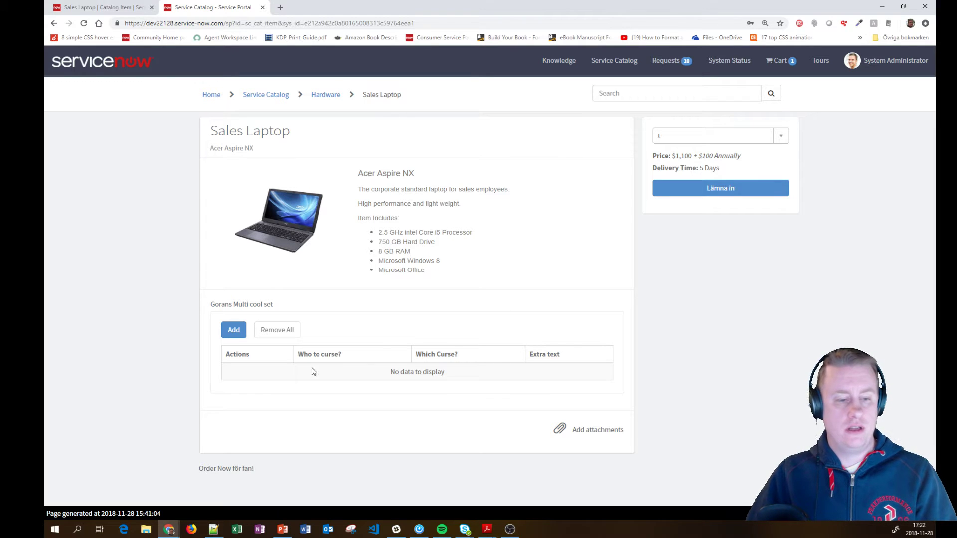
{"action": "left_click_drag", "start_coordinate": [209, 305], "coordinate": [274, 305]}
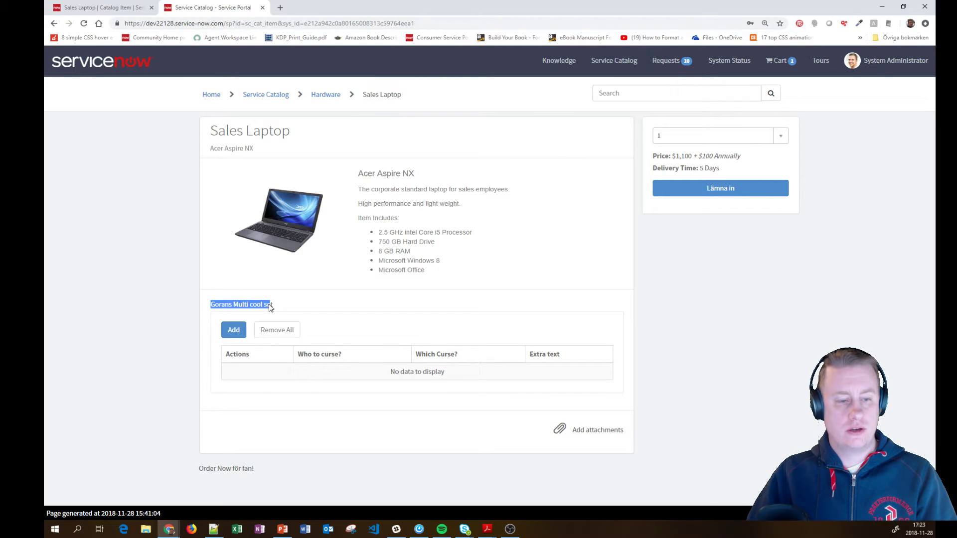
Add a row with a chosen user, the Instant gonorrhea curse and extra text 'test'.
{"action": "left_click", "coordinate": [239, 341]}
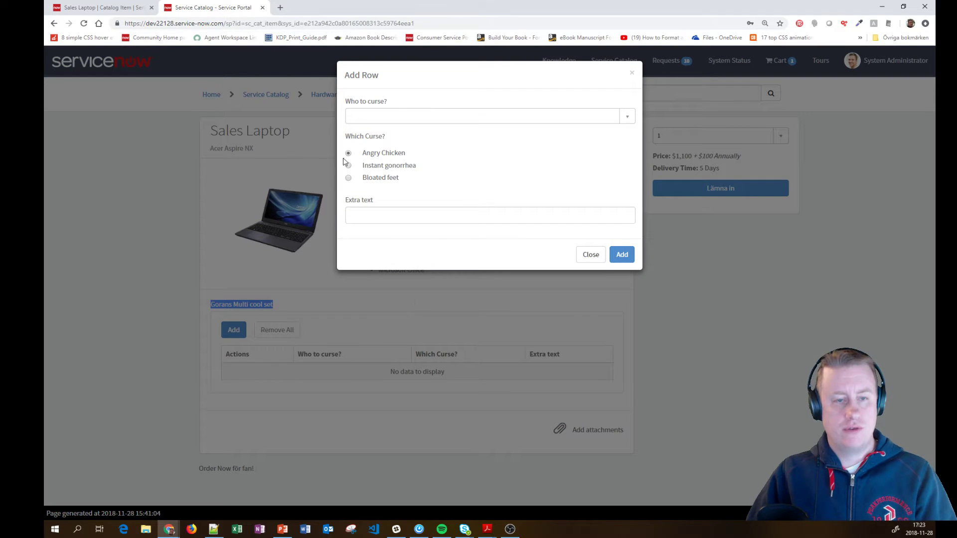
{"action": "left_click", "coordinate": [414, 120]}
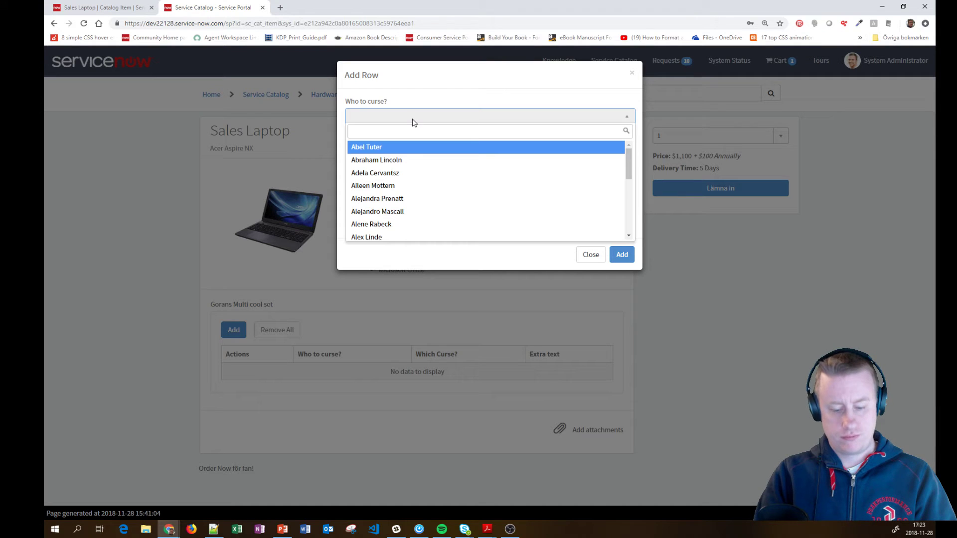
{"action": "key", "text": "Down"}
{"action": "key", "text": "Return"}
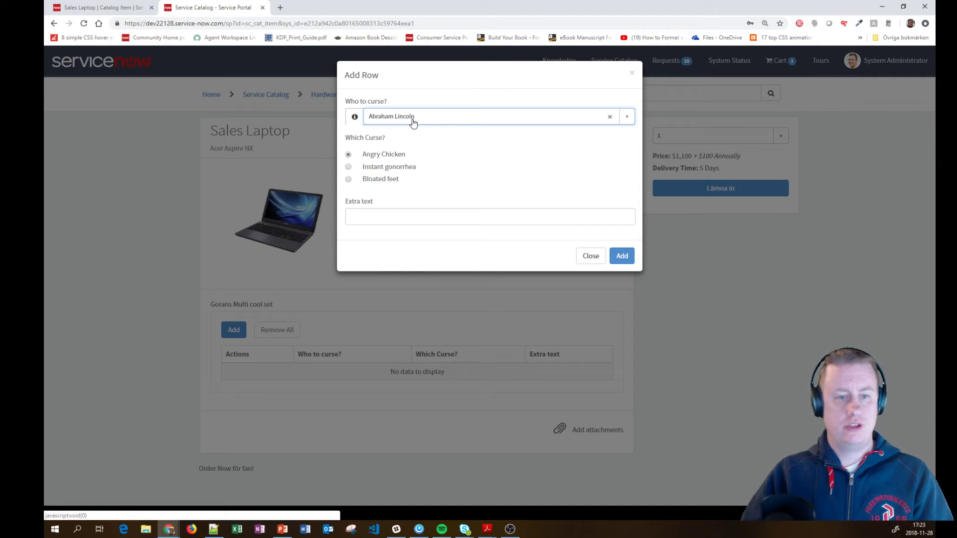
{"action": "left_click", "coordinate": [372, 169]}
{"action": "left_click", "coordinate": [373, 218]}
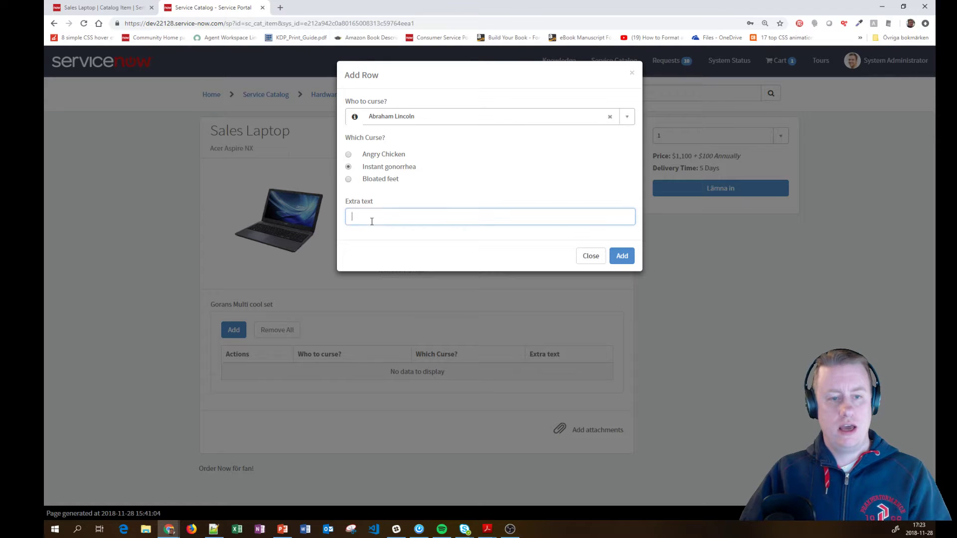
{"action": "type", "text": "test"}
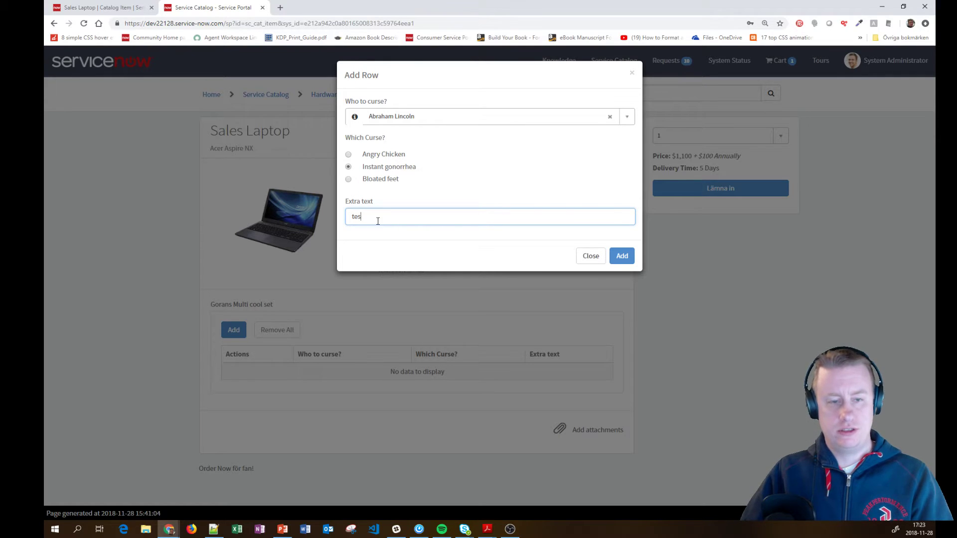
{"action": "left_click", "coordinate": [622, 256]}
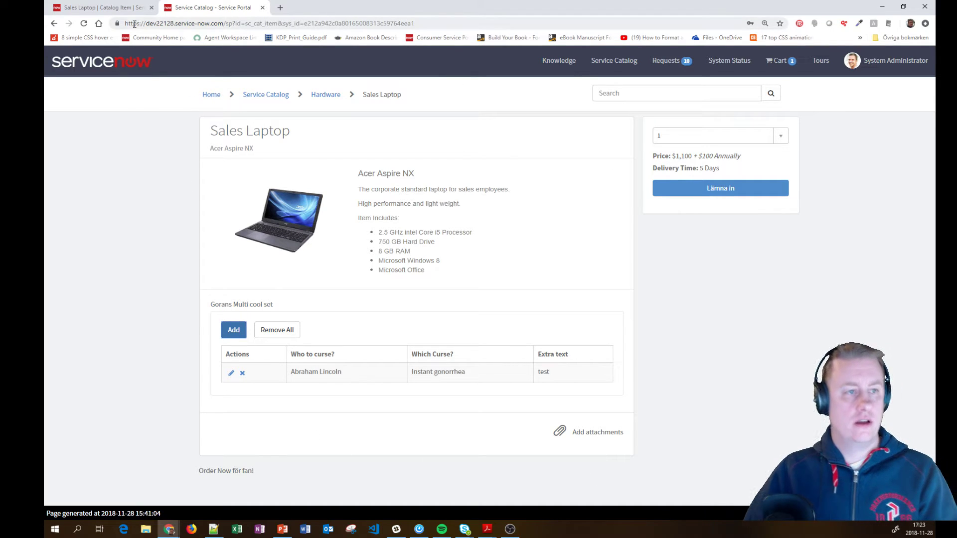
{"action": "left_click", "coordinate": [127, 10]}
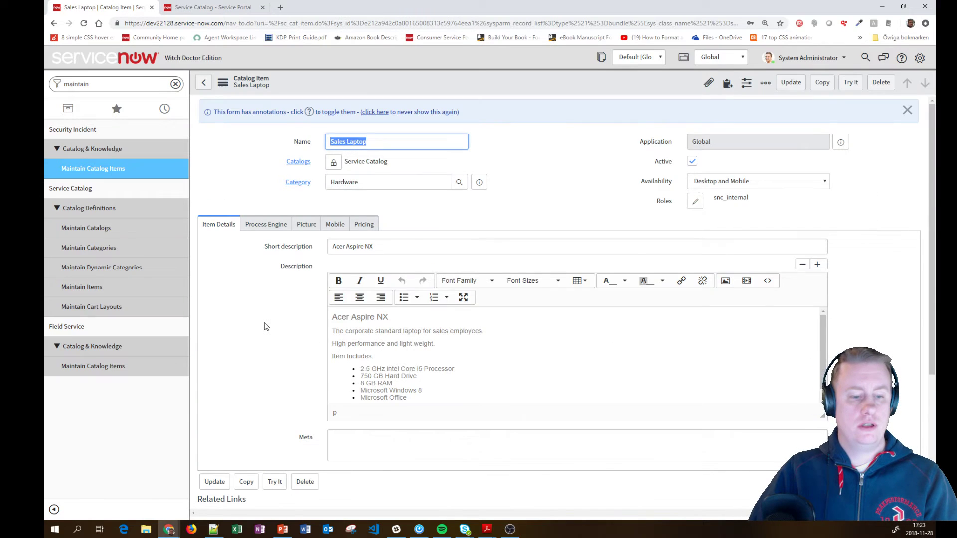
{"action": "scroll", "coordinate": [267, 326], "scroll_direction": "down", "scroll_amount": 4}
{"action": "left_click", "coordinate": [285, 437]}
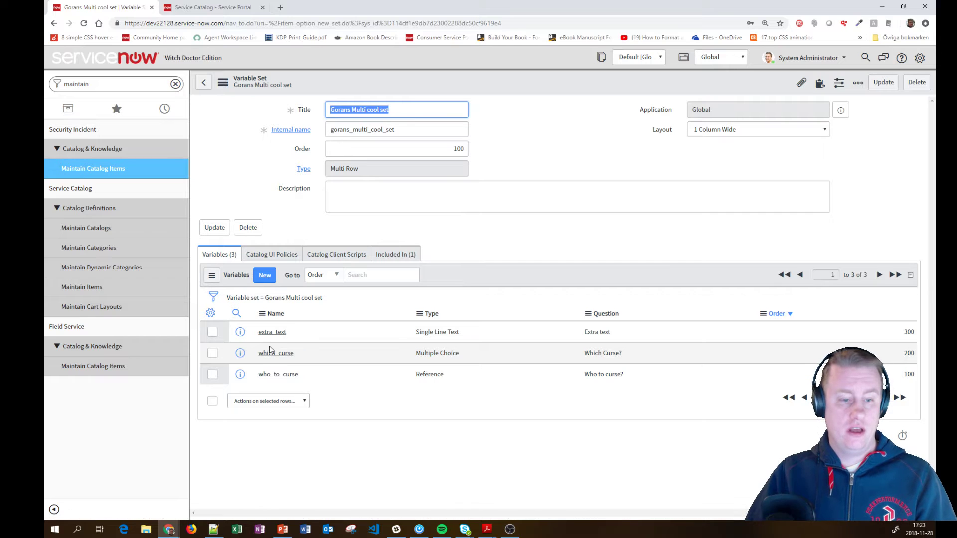
{"action": "left_click", "coordinate": [266, 375]}
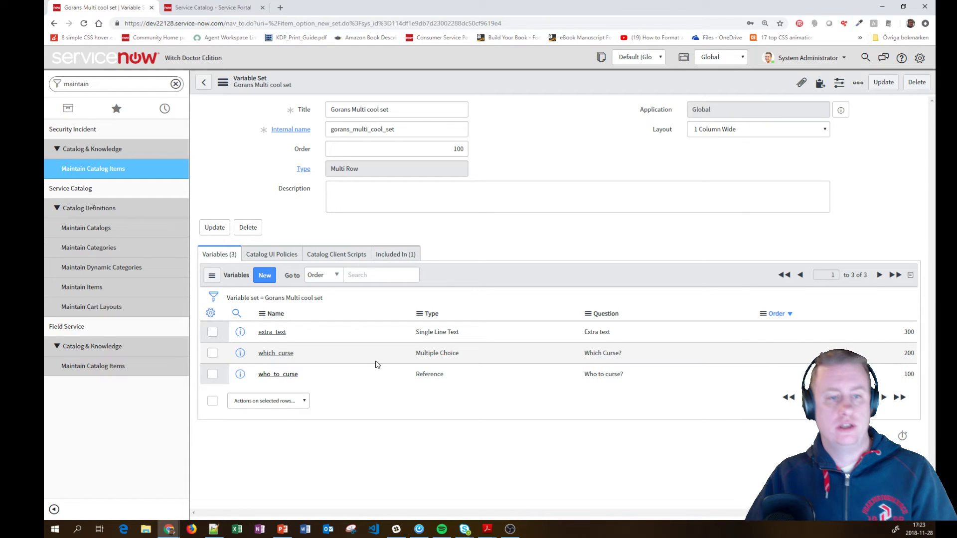
{"action": "left_click", "coordinate": [284, 375]}
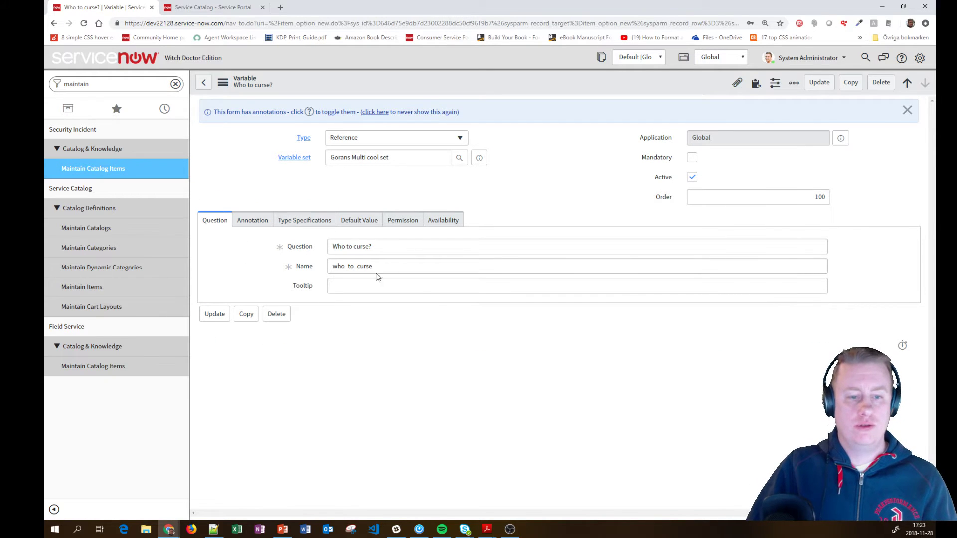
{"action": "left_click", "coordinate": [203, 82]}
{"action": "left_click", "coordinate": [215, 8]}
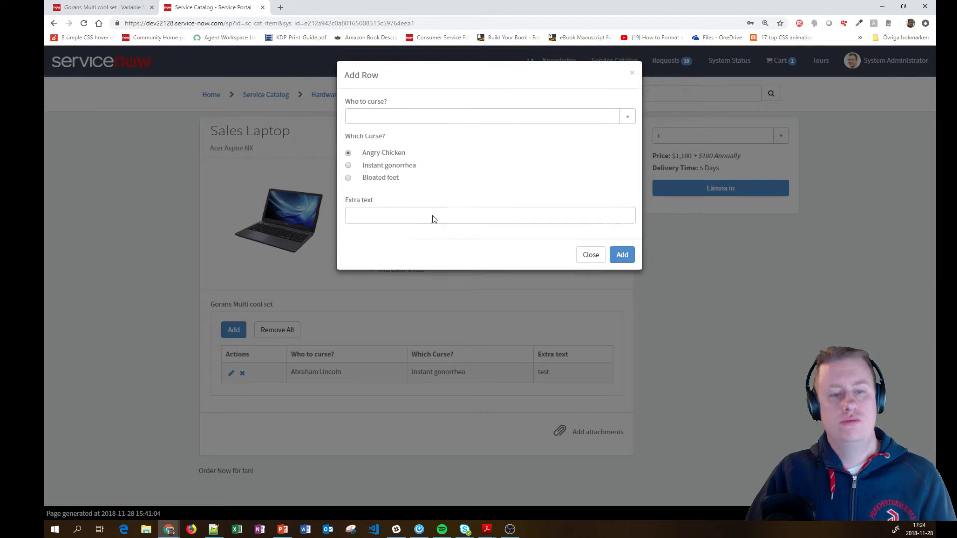
Add a row cursing a searched-for user with Bloated feet.
{"action": "left_click", "coordinate": [408, 120]}
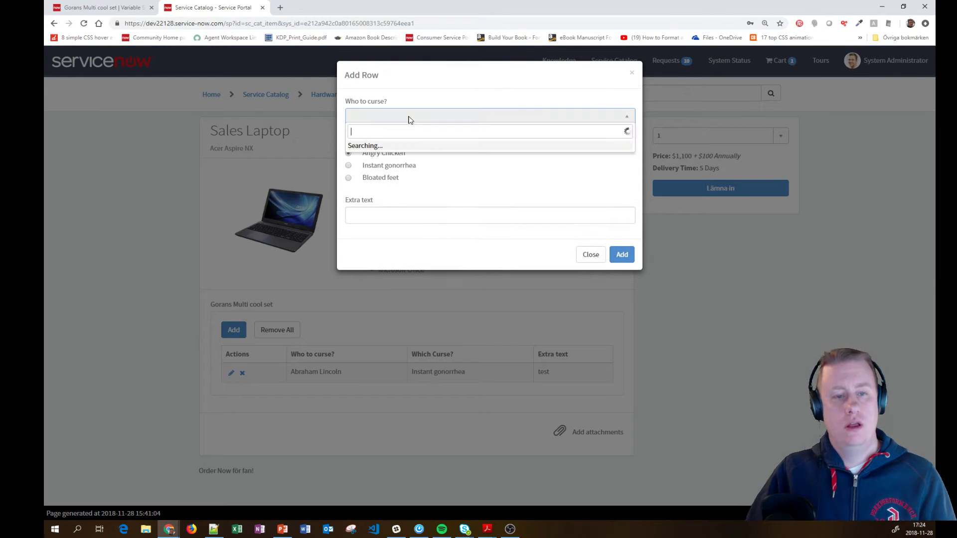
{"action": "type", "text": "beth"}
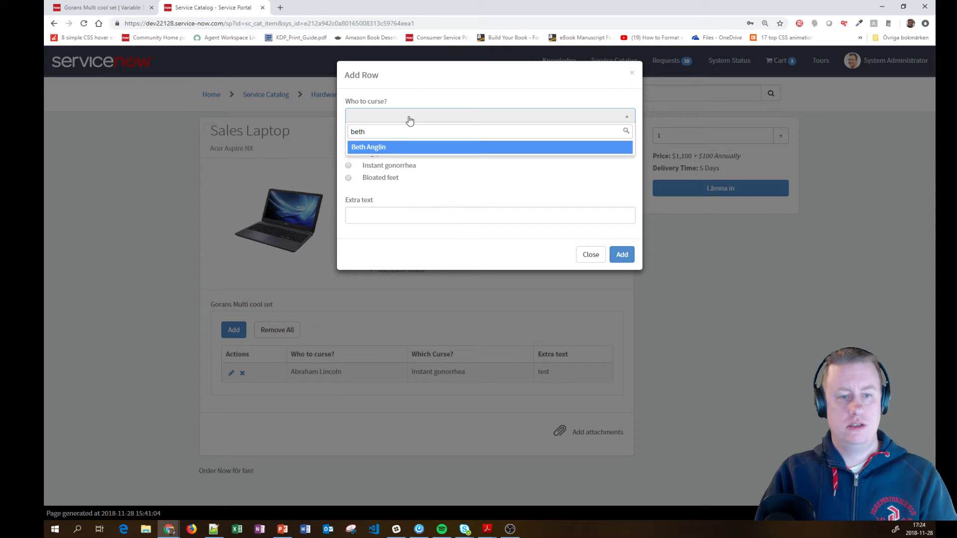
{"action": "key", "text": "Return"}
{"action": "left_click", "coordinate": [349, 180]}
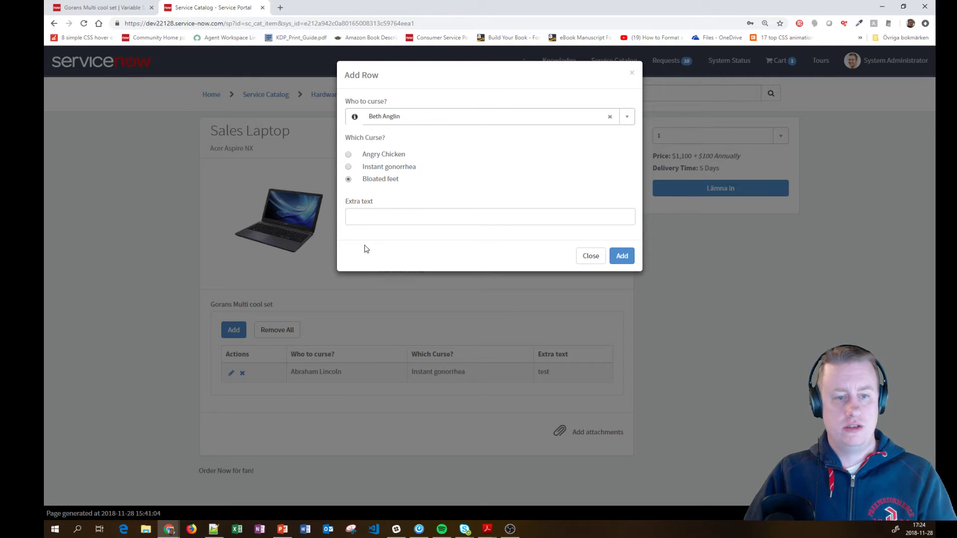
{"action": "left_click", "coordinate": [387, 224]}
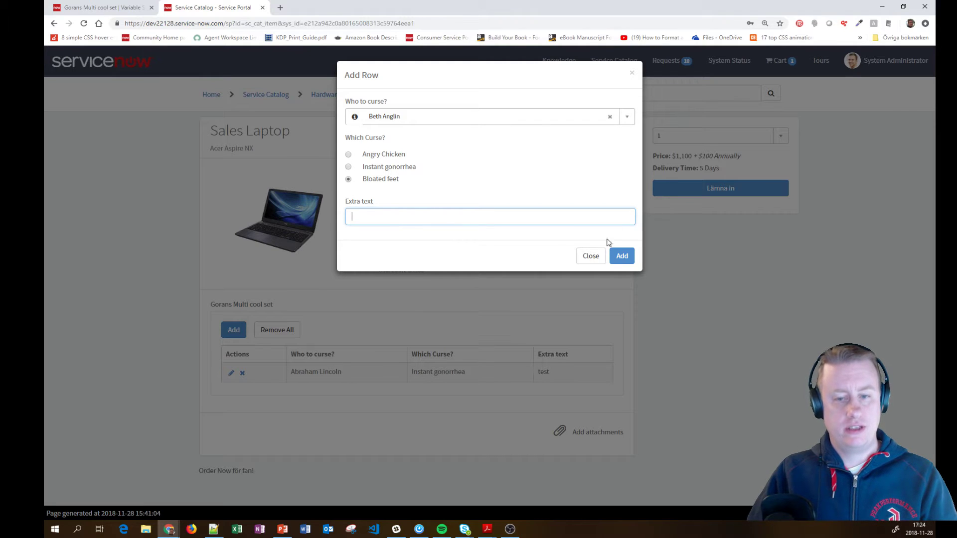
{"action": "left_click", "coordinate": [621, 257]}
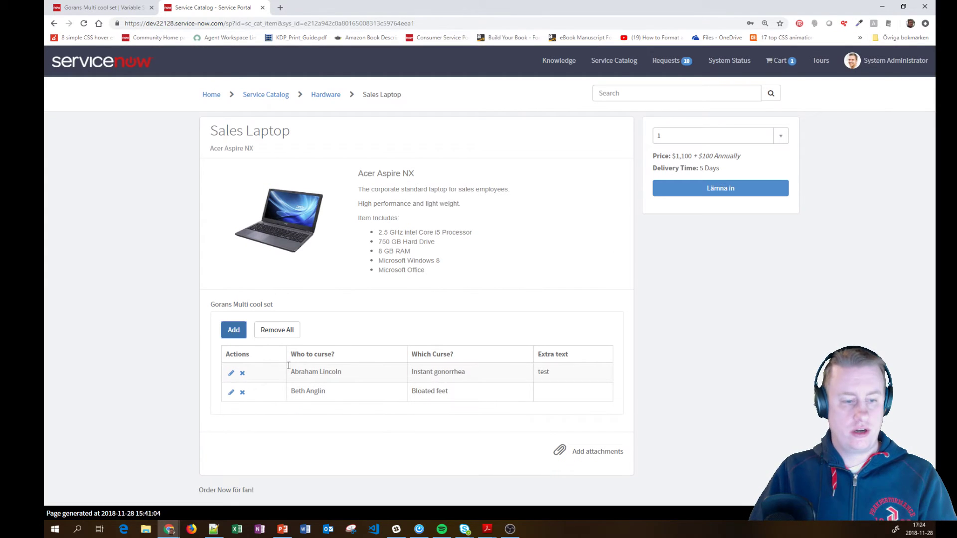
Add another user's Bloated feet row with extra text 'Like Bigfoot', then close the row editor without changes.
{"action": "left_click", "coordinate": [234, 330]}
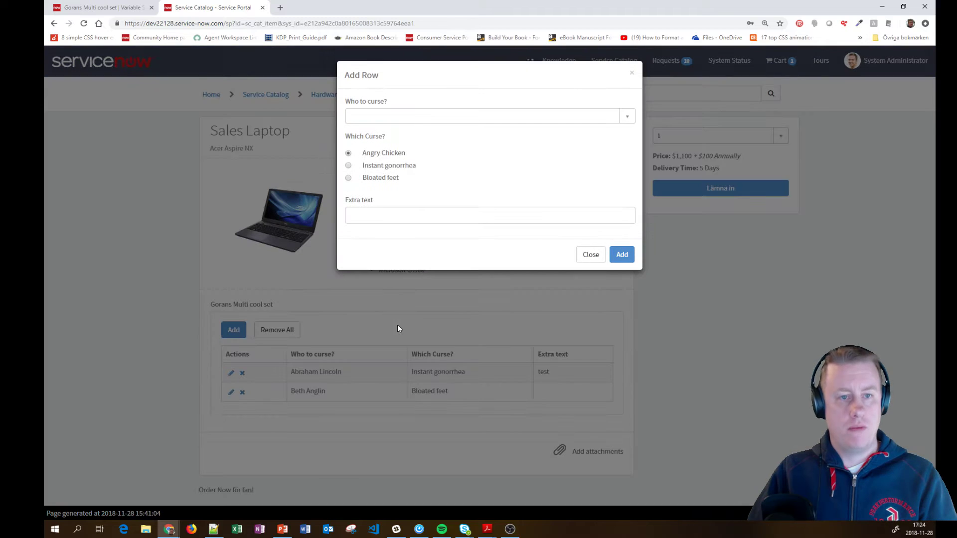
{"action": "left_click", "coordinate": [404, 118]}
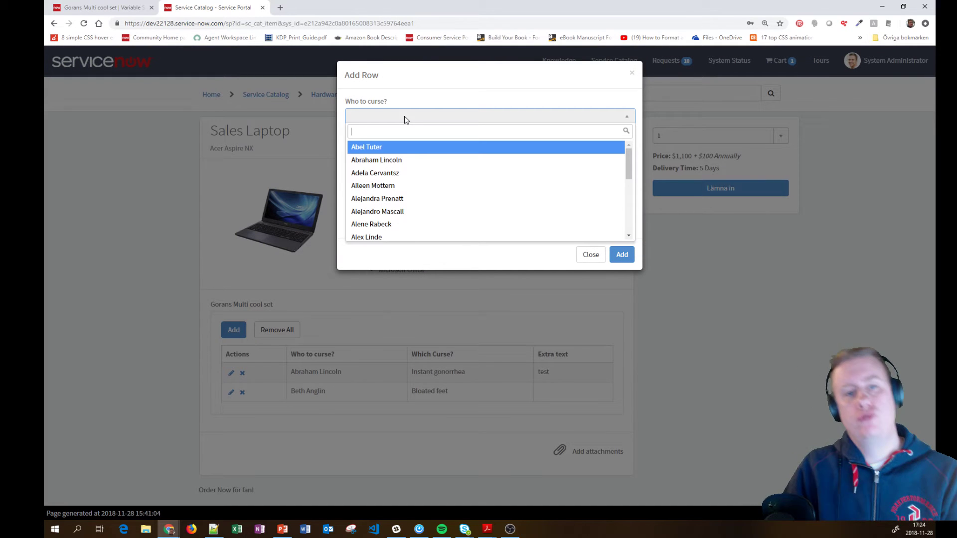
{"action": "key", "text": "Down"}
{"action": "key", "text": "Down"}
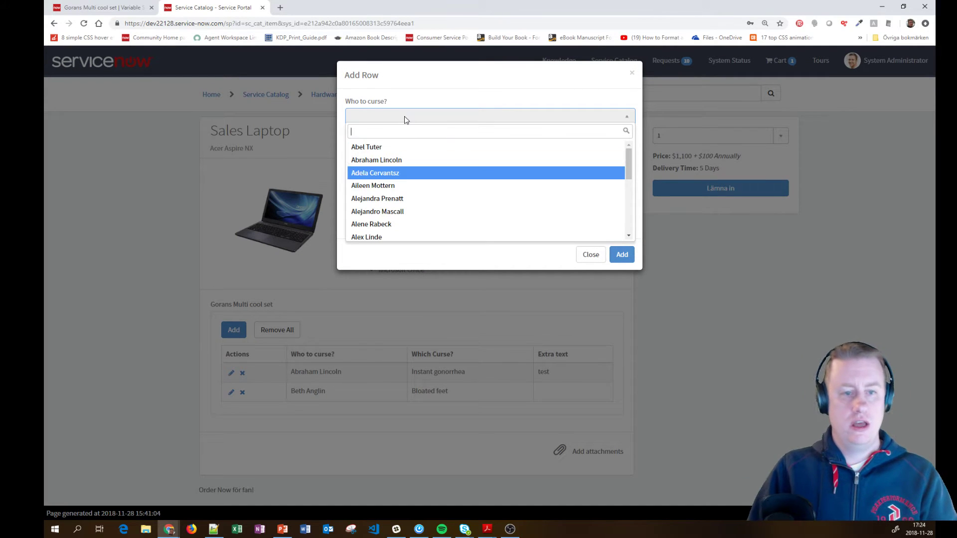
{"action": "key", "text": "Down"}
{"action": "key", "text": "Return"}
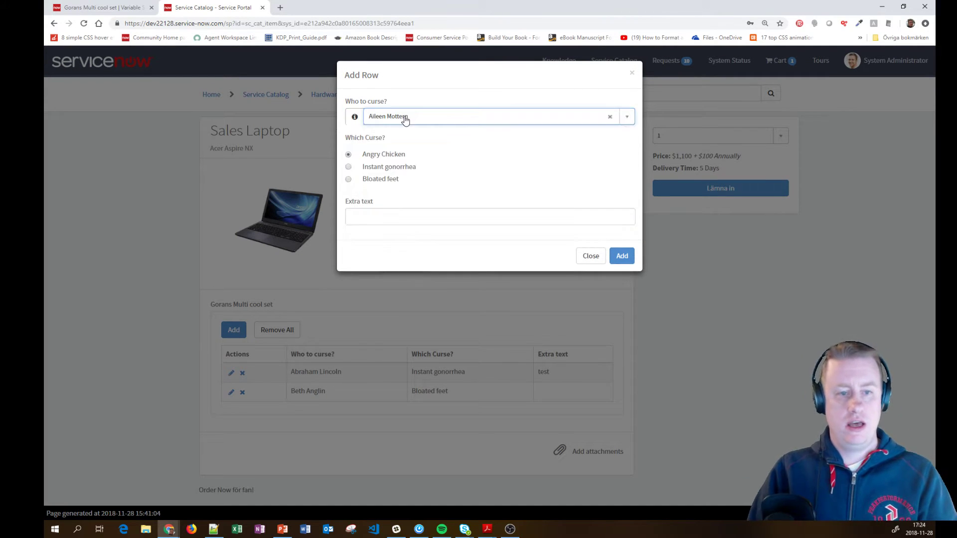
{"action": "left_click", "coordinate": [386, 181]}
{"action": "left_click", "coordinate": [381, 216]}
{"action": "type", "text": "Like"}
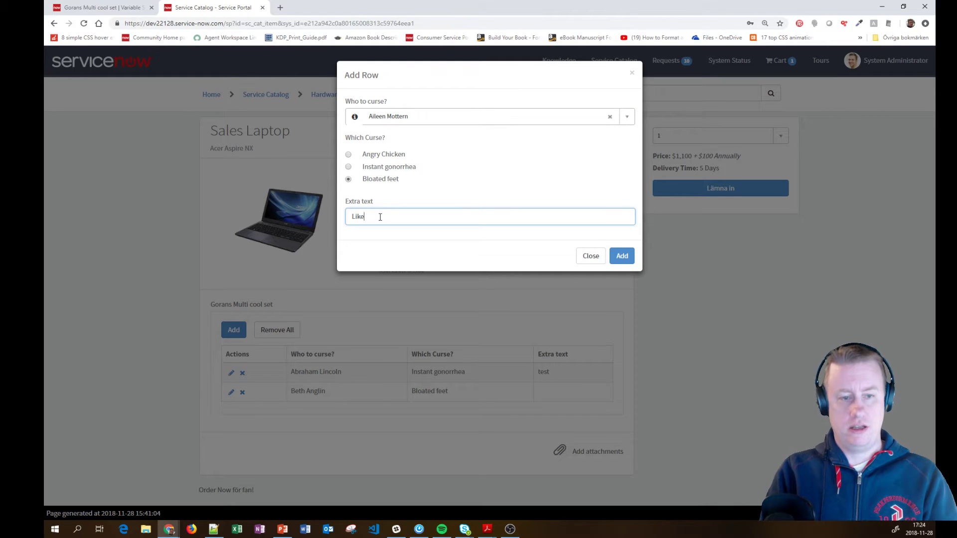
{"action": "type", "text": " Bigfoot"}
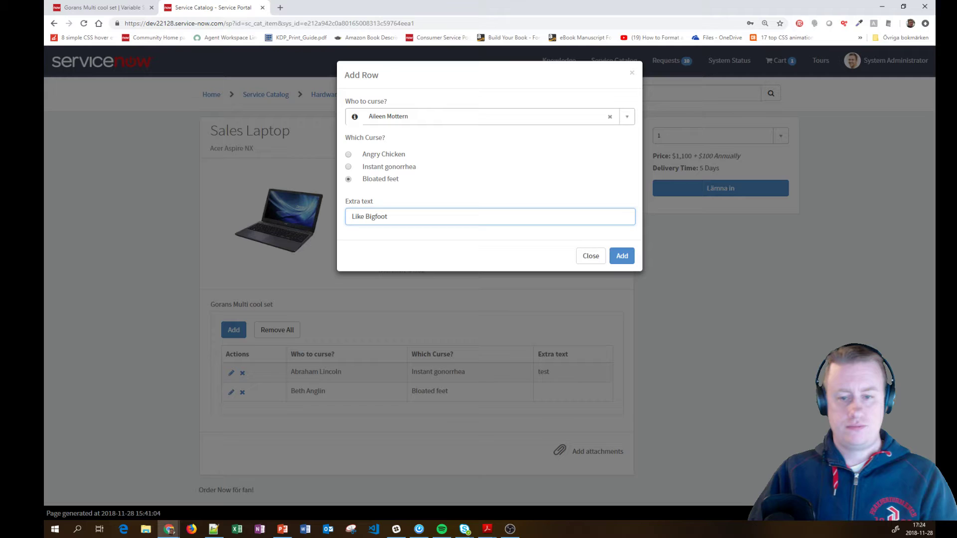
{"action": "left_click", "coordinate": [622, 256]}
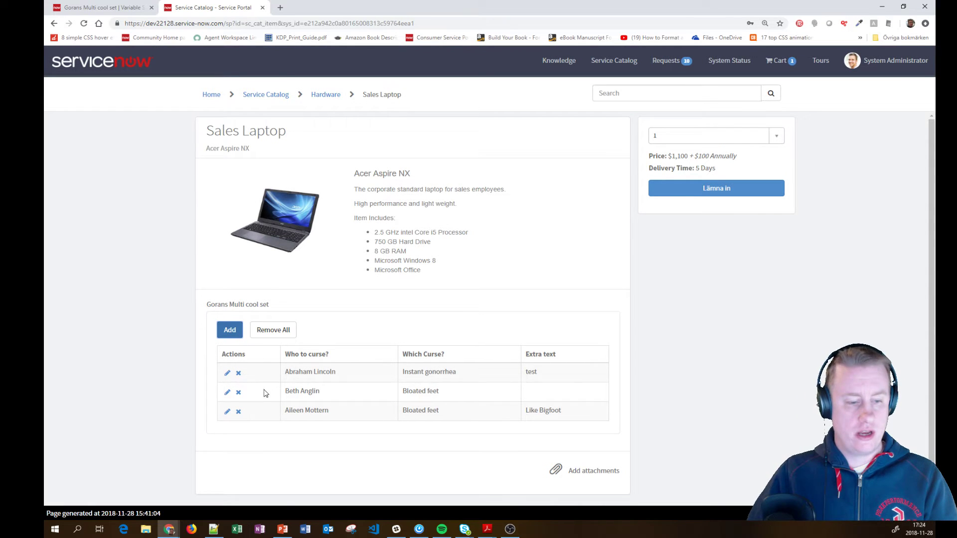
{"action": "left_click", "coordinate": [227, 392]}
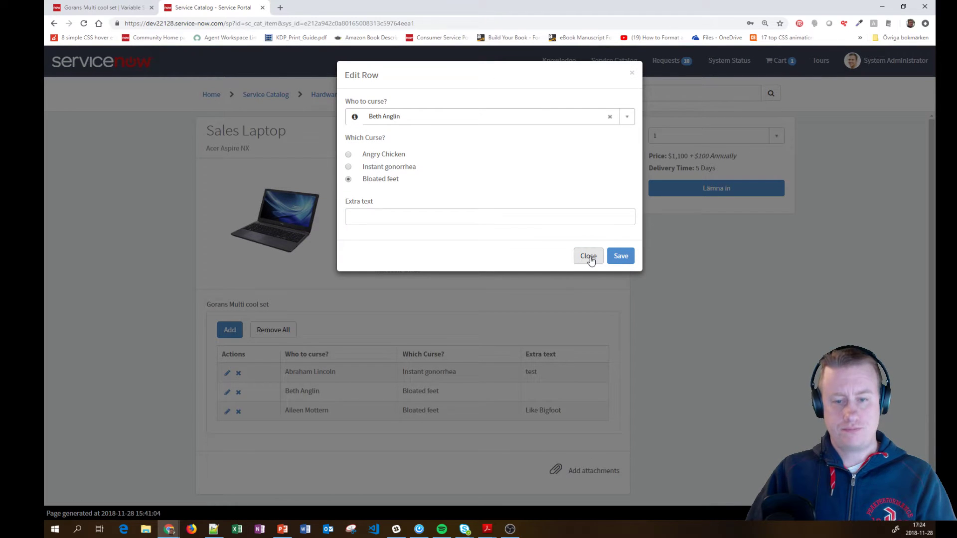
{"action": "left_click", "coordinate": [589, 257]}
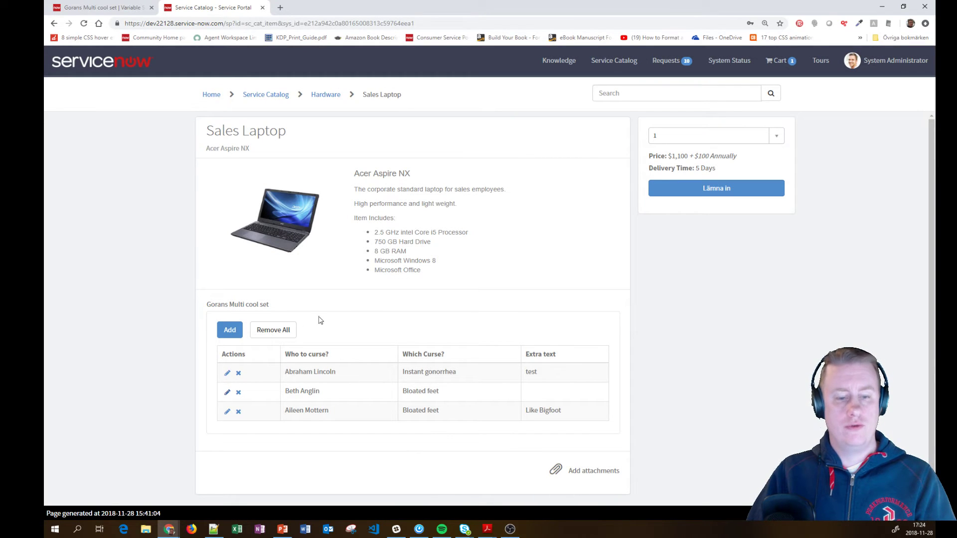
Submit the Sales Laptop order via Lämna in and Checkout, and select the new request number.
{"action": "left_click", "coordinate": [707, 191]}
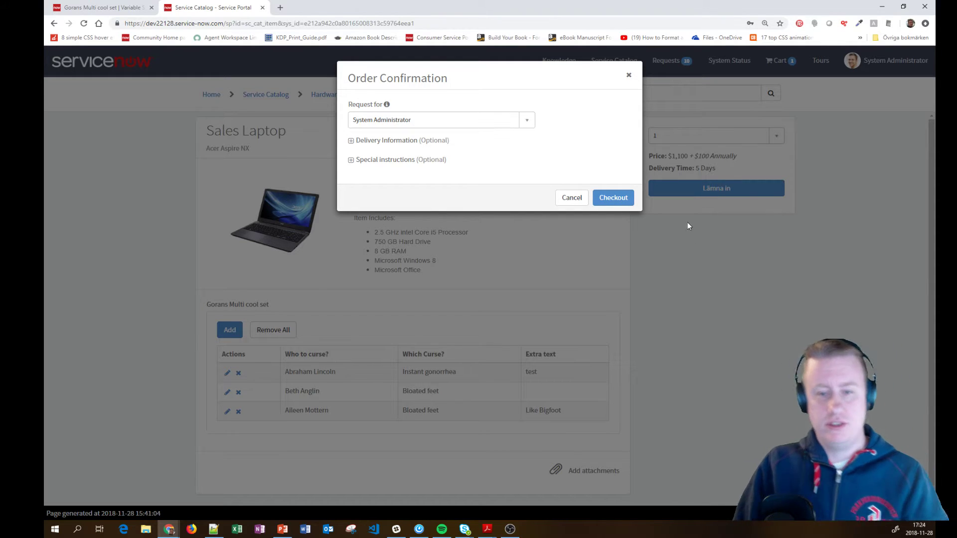
{"action": "left_click", "coordinate": [612, 198]}
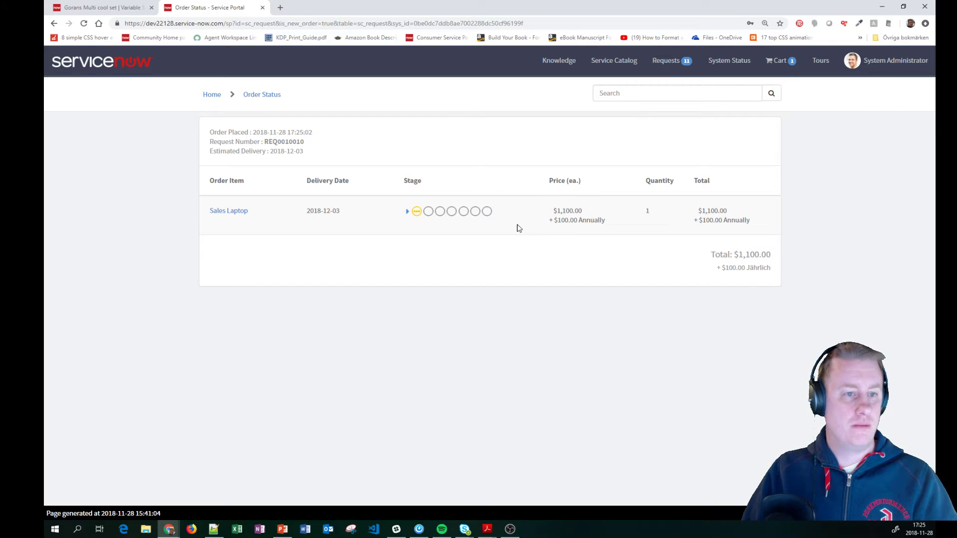
{"action": "double_click", "coordinate": [282, 143]}
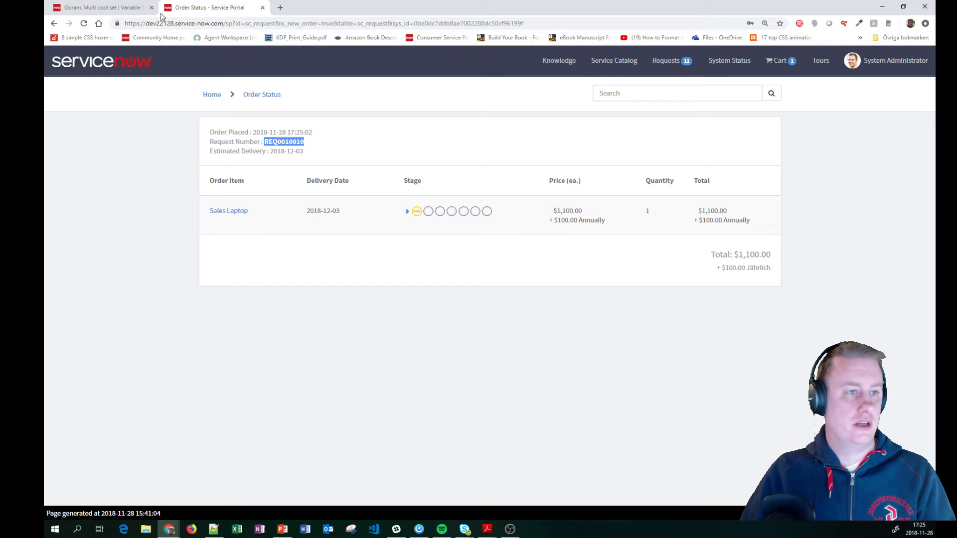
Open the laptop's requested item from Open Records > Requests and review its three variable rows.
{"action": "left_click", "coordinate": [114, 8]}
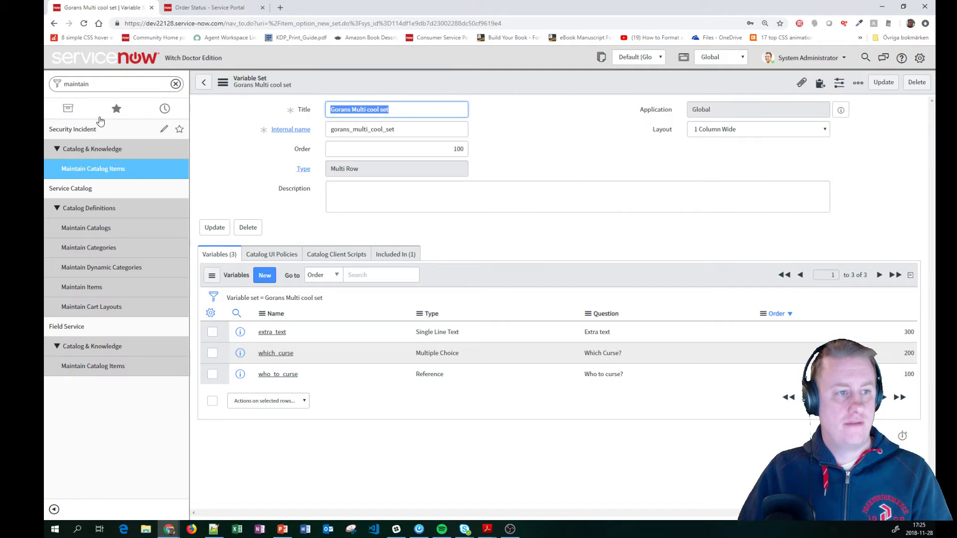
{"action": "left_click", "coordinate": [112, 82]}
{"action": "type", "text": "requests"}
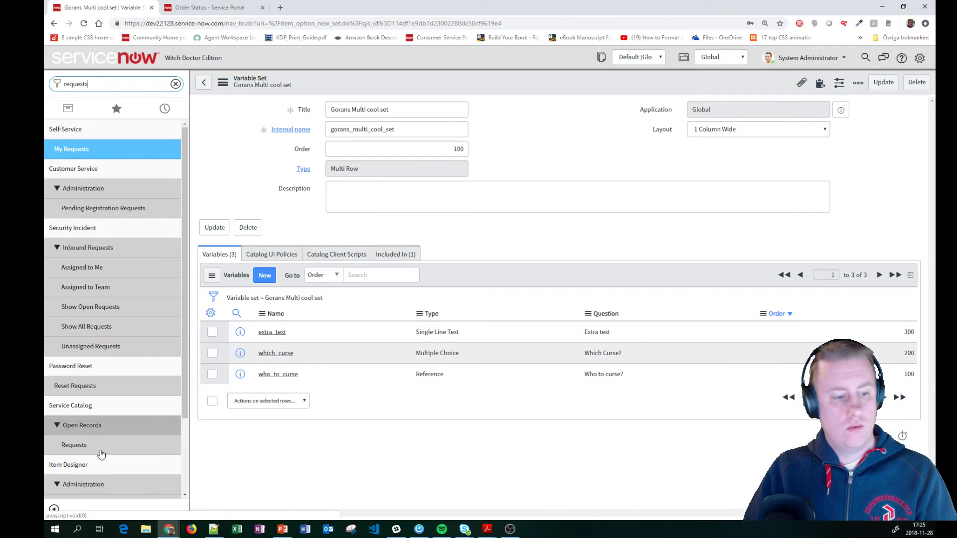
{"action": "left_click", "coordinate": [82, 446]}
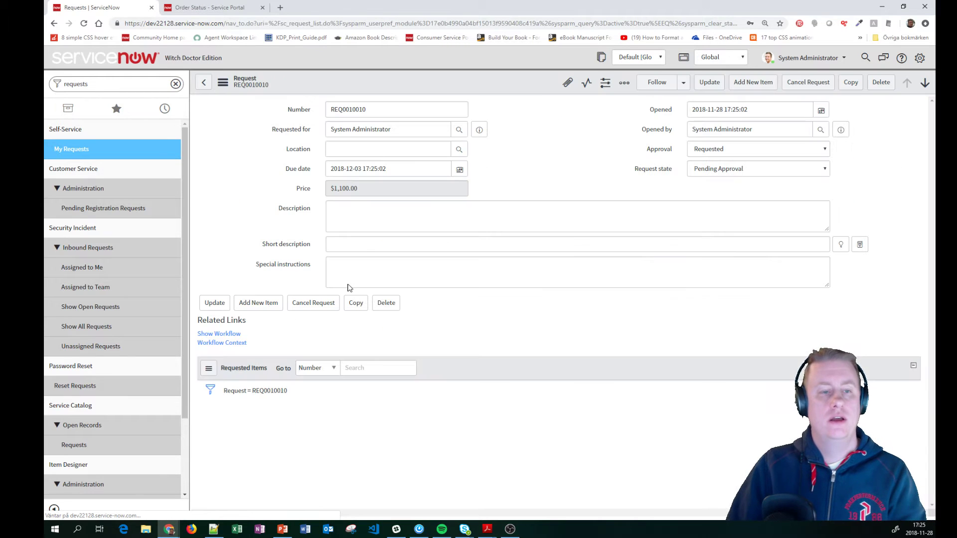
{"action": "left_click", "coordinate": [282, 450]}
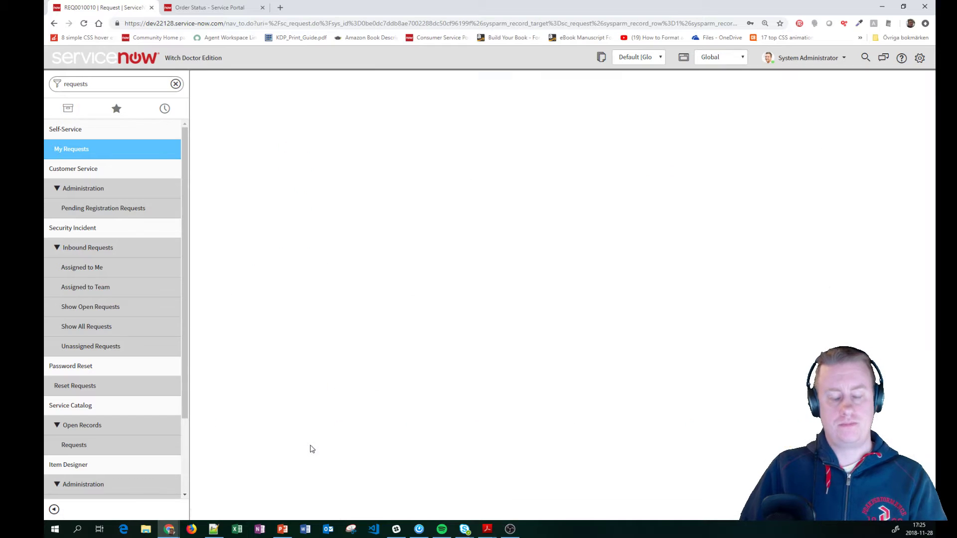
{"action": "scroll", "coordinate": [263, 279], "scroll_direction": "down", "scroll_amount": 1}
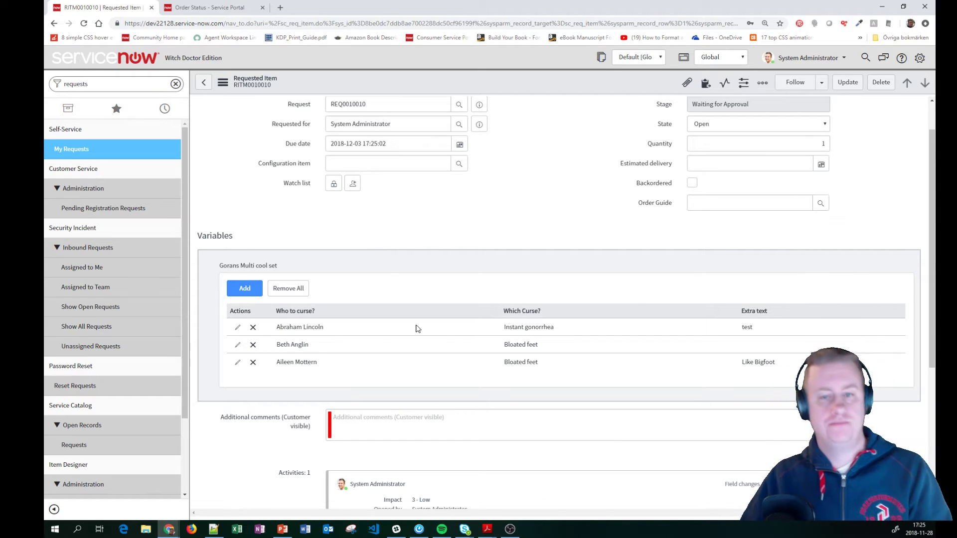
Copy the requested item's sys_id from the form header menu.
{"action": "right_click", "coordinate": [547, 79]}
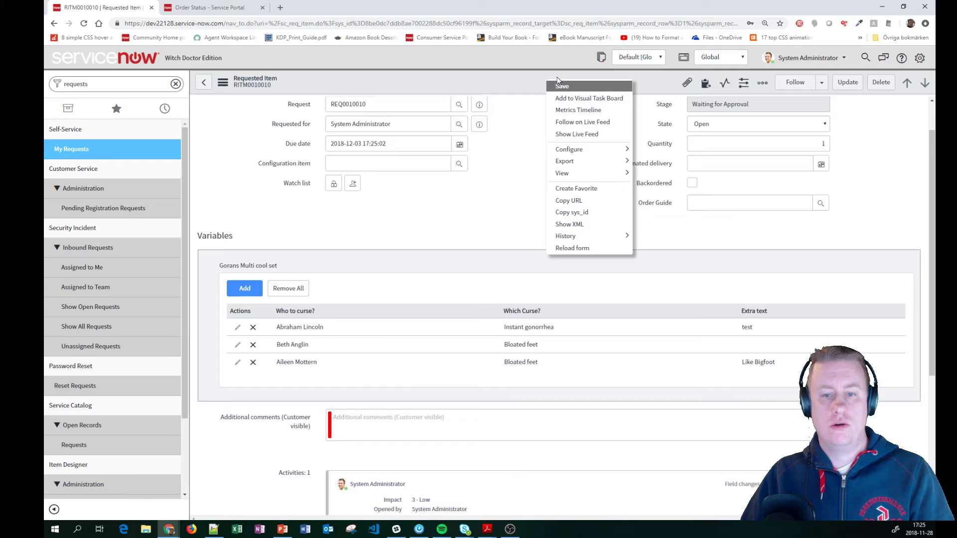
{"action": "mouse_move", "coordinate": [588, 237]}
{"action": "left_click", "coordinate": [587, 212]}
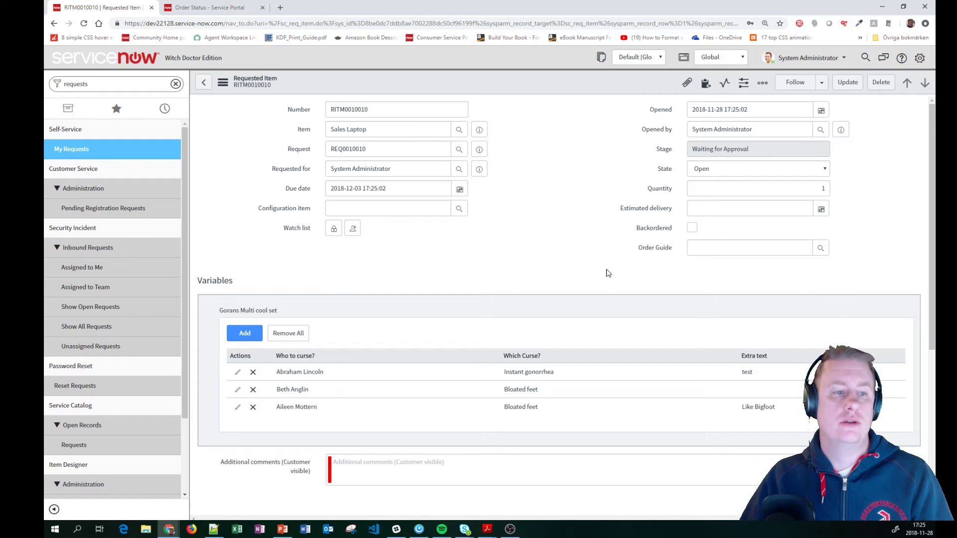
Open the 'Multi-row Variable set Script' fix script.
{"action": "left_click", "coordinate": [116, 86]}
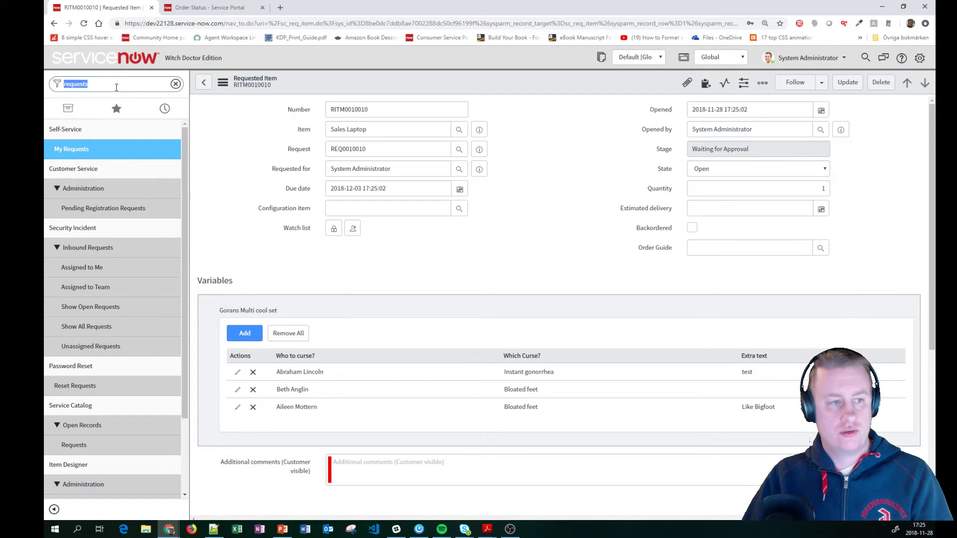
{"action": "type", "text": "fix"}
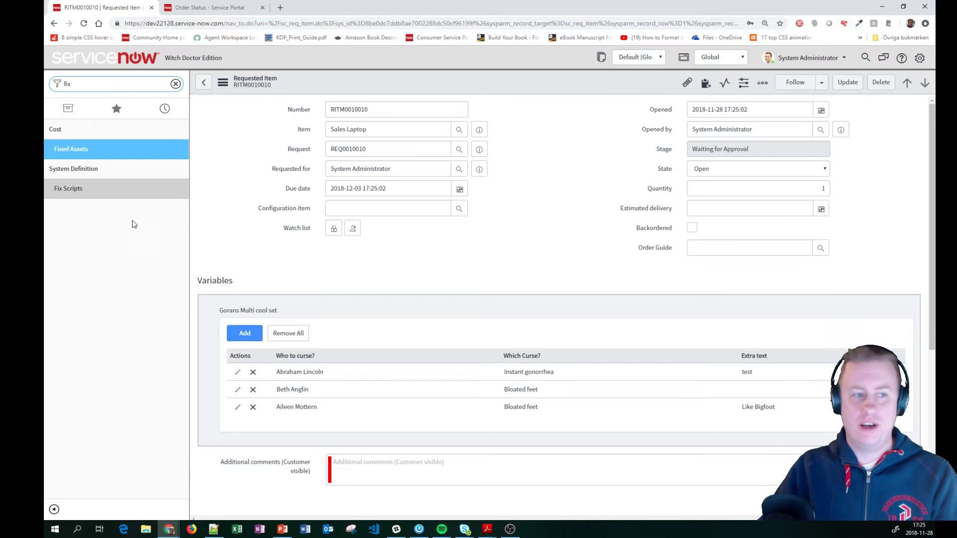
{"action": "left_click", "coordinate": [72, 194]}
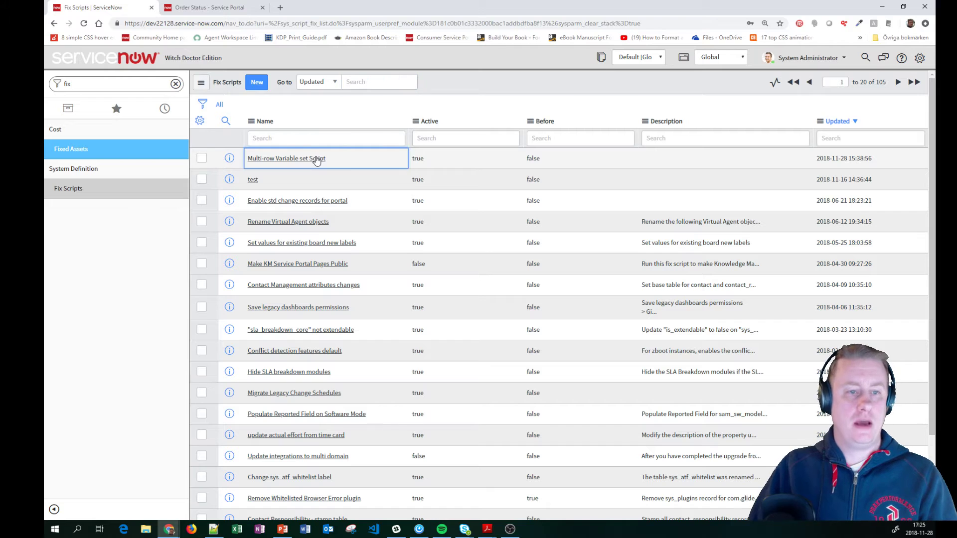
{"action": "left_click", "coordinate": [317, 159]}
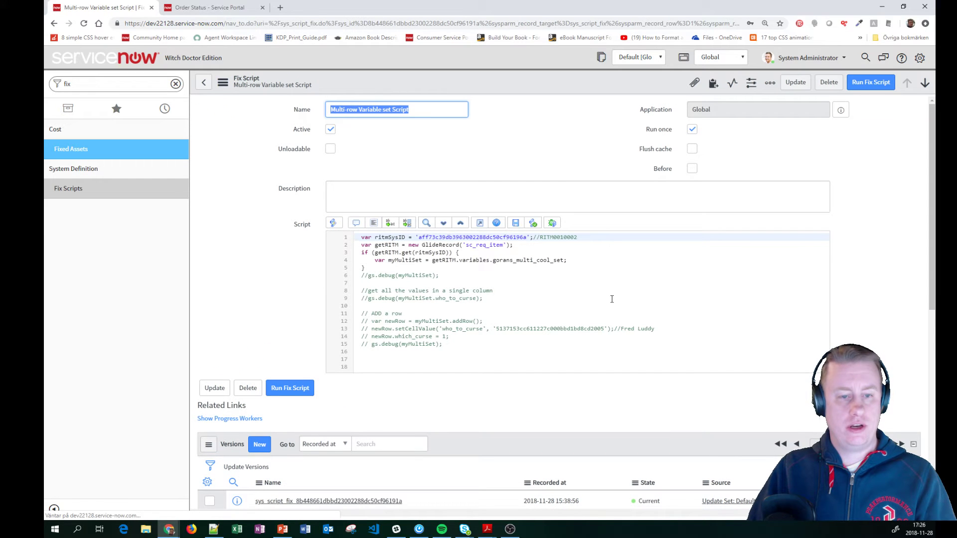
Paste the requested item's sys_id into line 1 and uncomment gs.debug(myMultiSet).
{"action": "double_click", "coordinate": [483, 236]}
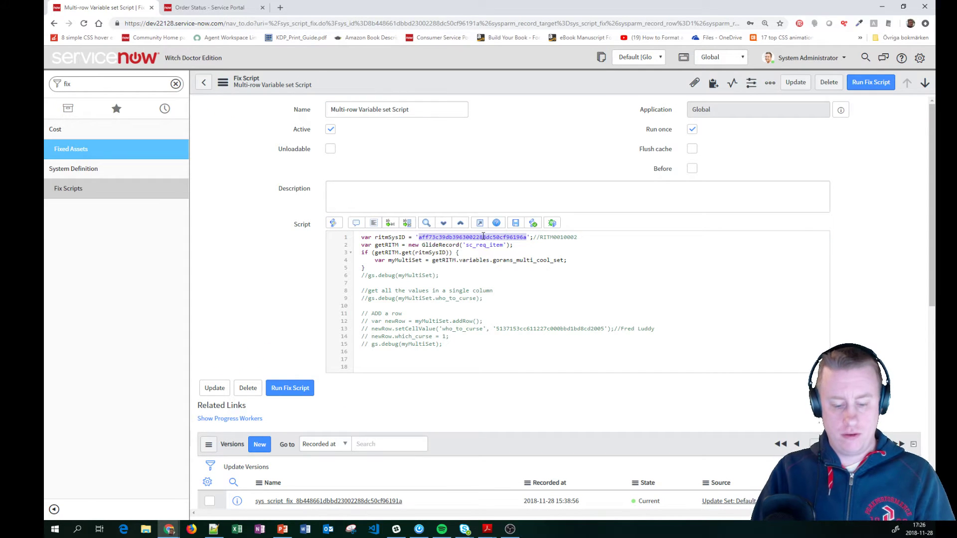
{"action": "key", "text": "BackSpace"}
{"action": "key", "text": "ctrl+v"}
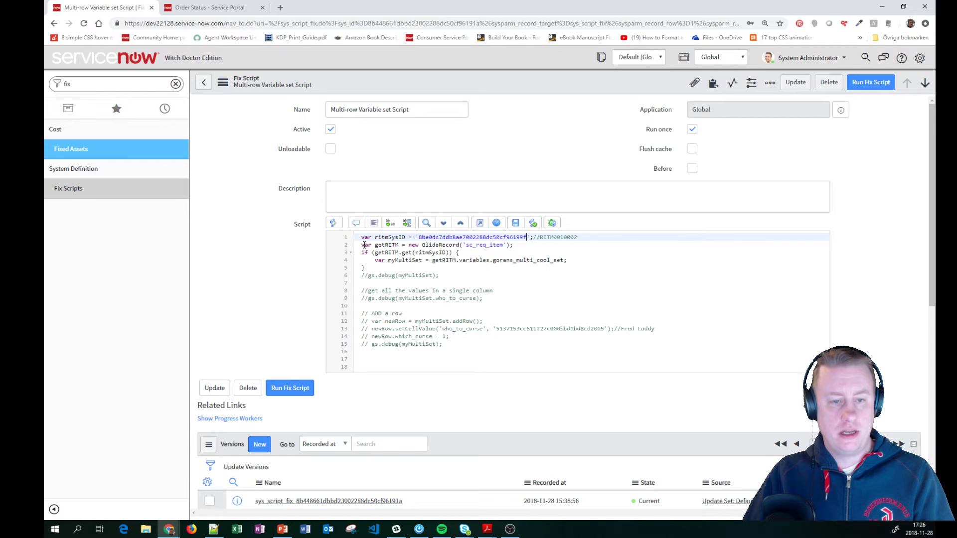
{"action": "left_click_drag", "start_coordinate": [358, 238], "coordinate": [593, 239]}
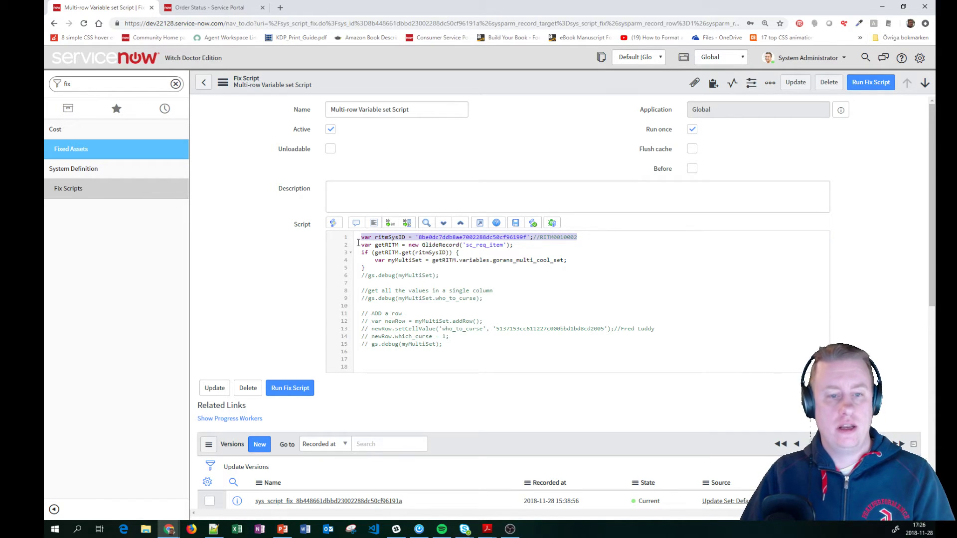
{"action": "left_click_drag", "start_coordinate": [359, 243], "coordinate": [463, 253]}
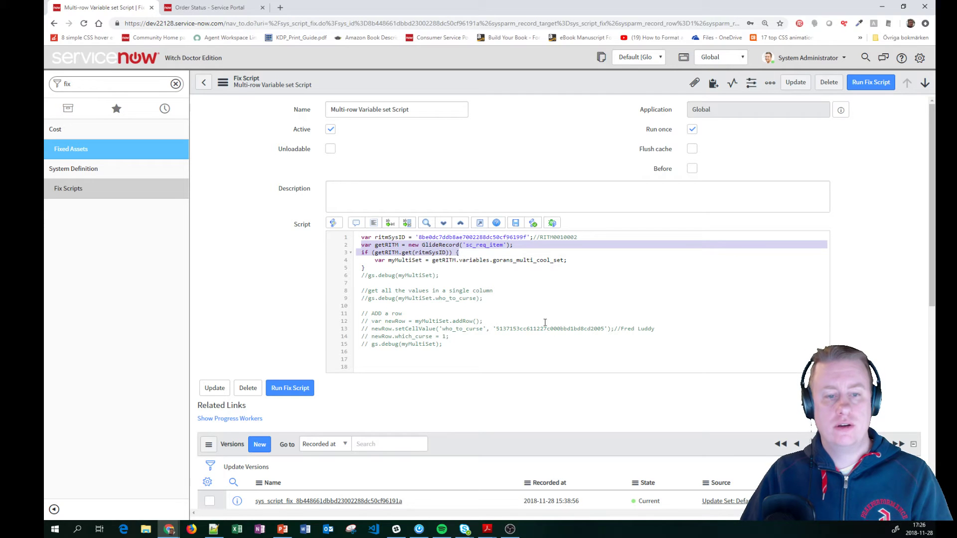
{"action": "left_click", "coordinate": [565, 289]}
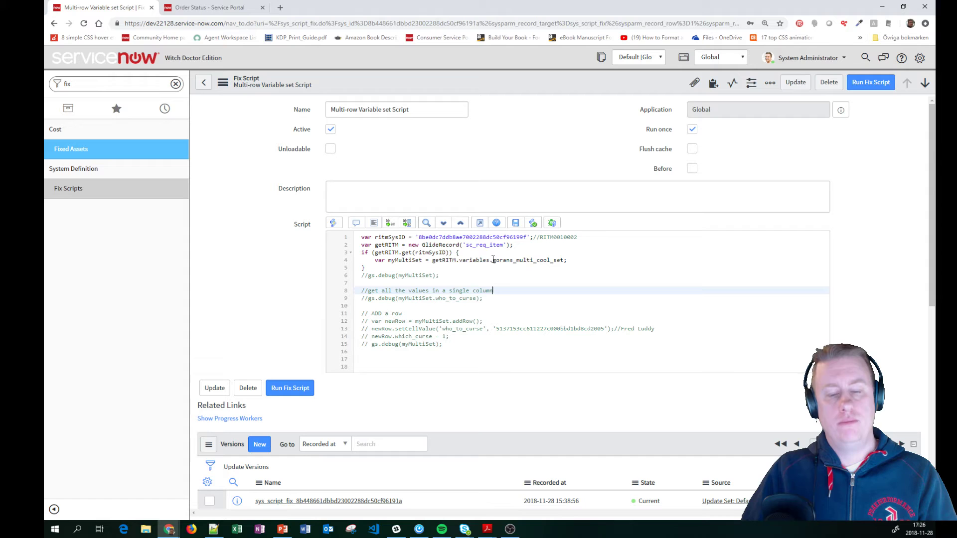
{"action": "left_click_drag", "start_coordinate": [493, 260], "coordinate": [562, 260]}
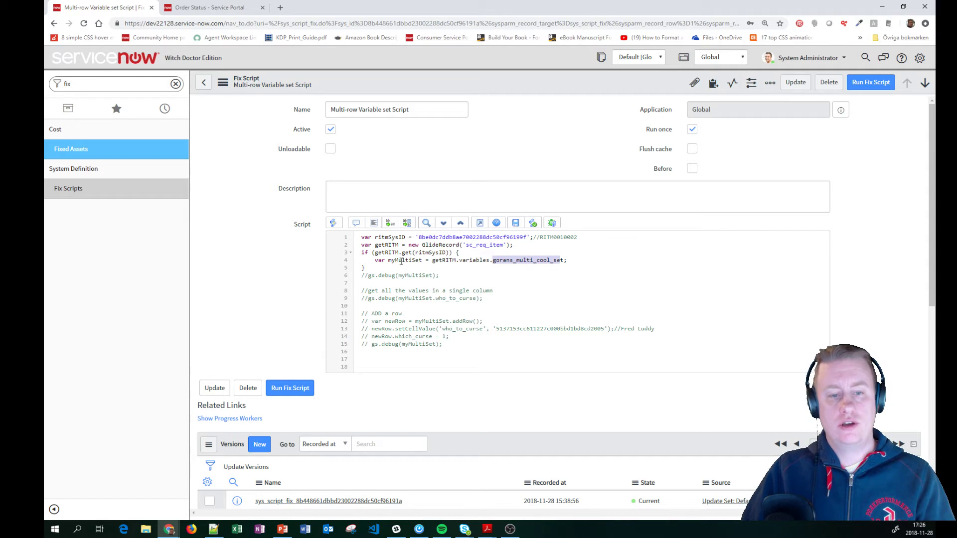
{"action": "left_click_drag", "start_coordinate": [390, 261], "coordinate": [562, 260]}
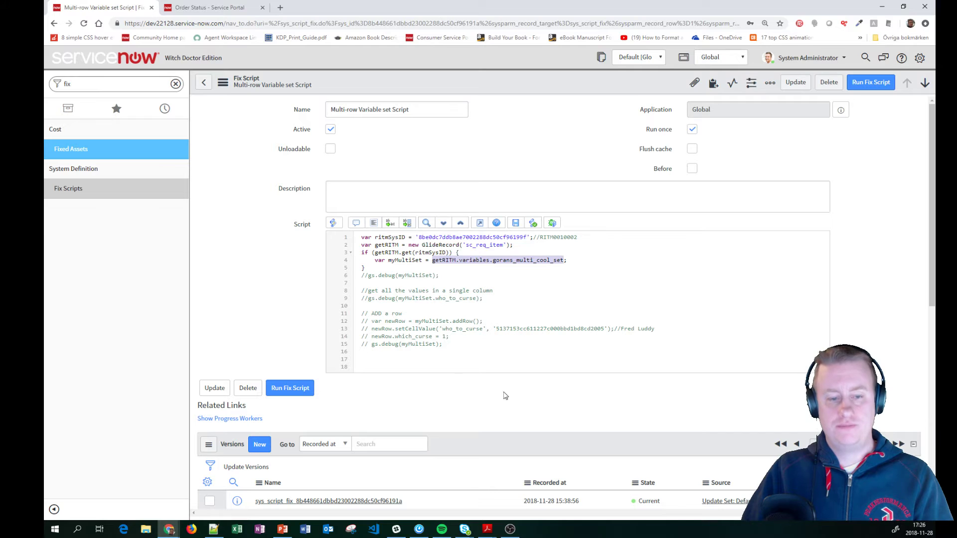
{"action": "left_click", "coordinate": [370, 276]}
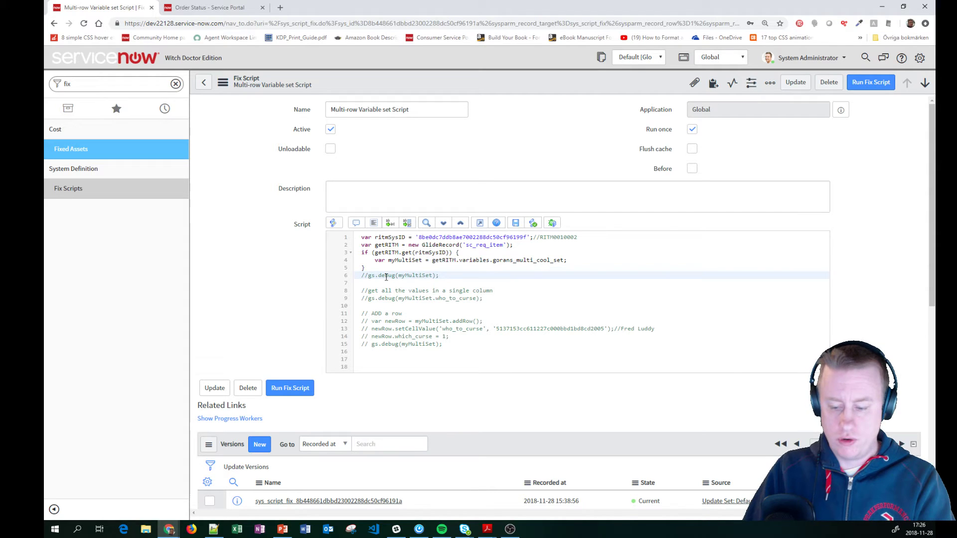
{"action": "key", "text": "BackSpace"}
{"action": "key", "text": "BackSpace"}
Save and run the fix script, viewing the three rows logged as JSON.
{"action": "right_click", "coordinate": [550, 87]}
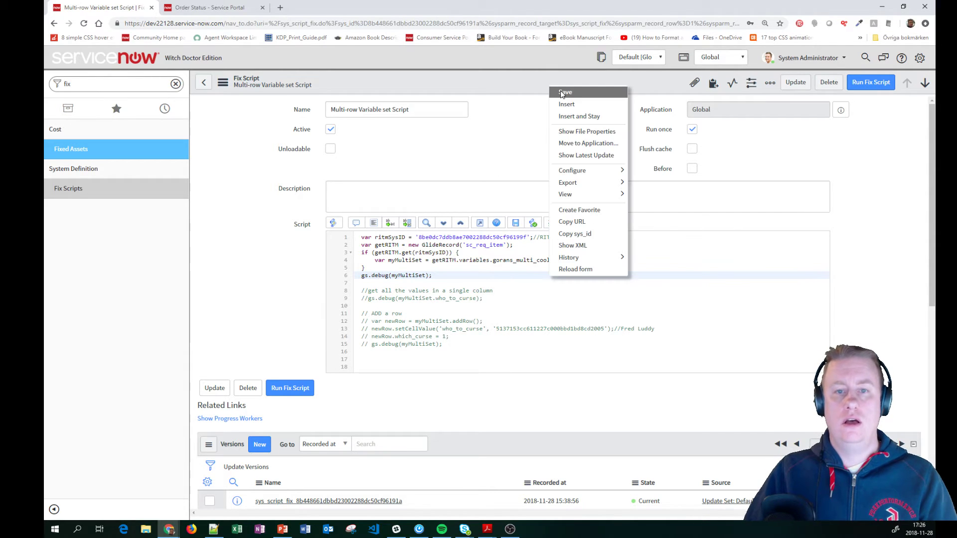
{"action": "left_click", "coordinate": [559, 114]}
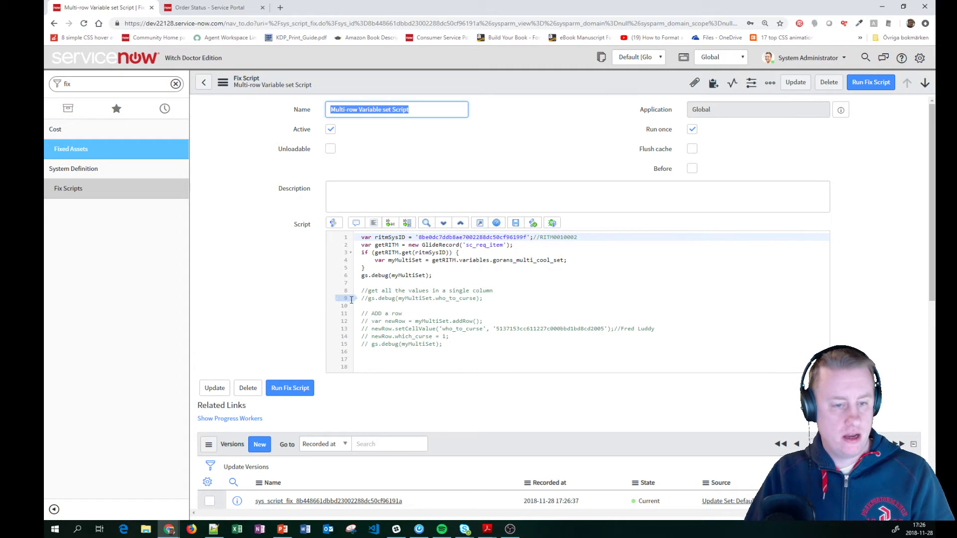
{"action": "left_click", "coordinate": [294, 396]}
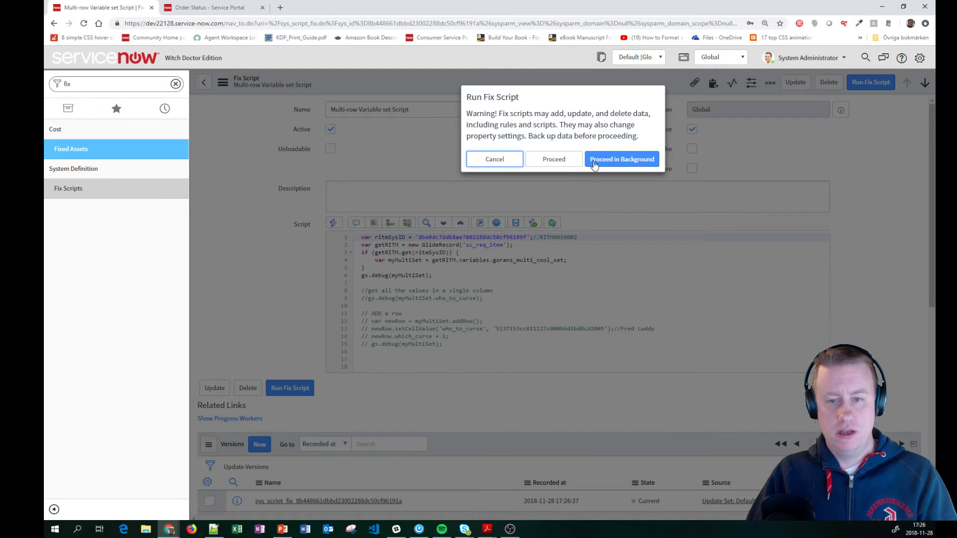
{"action": "left_click", "coordinate": [565, 159]}
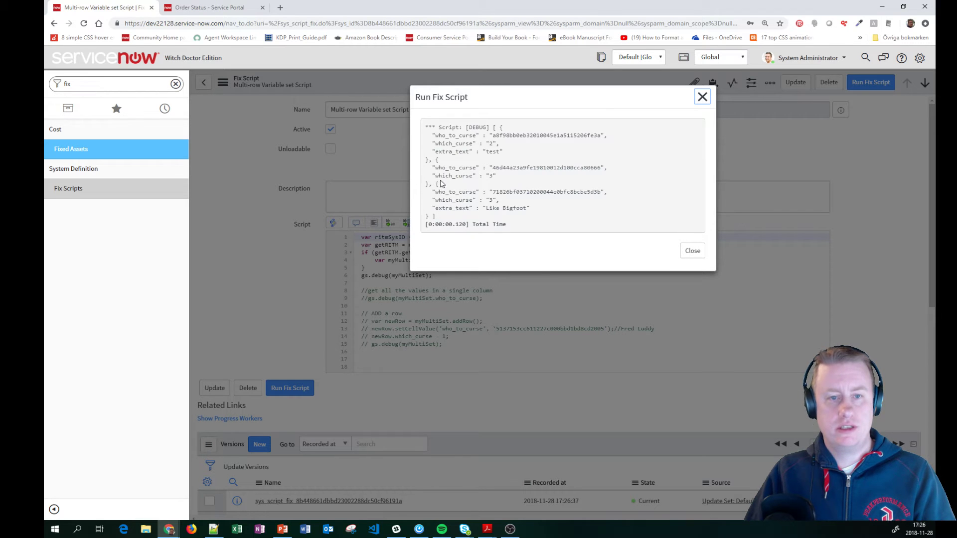
{"action": "left_click_drag", "start_coordinate": [494, 127], "coordinate": [509, 153]}
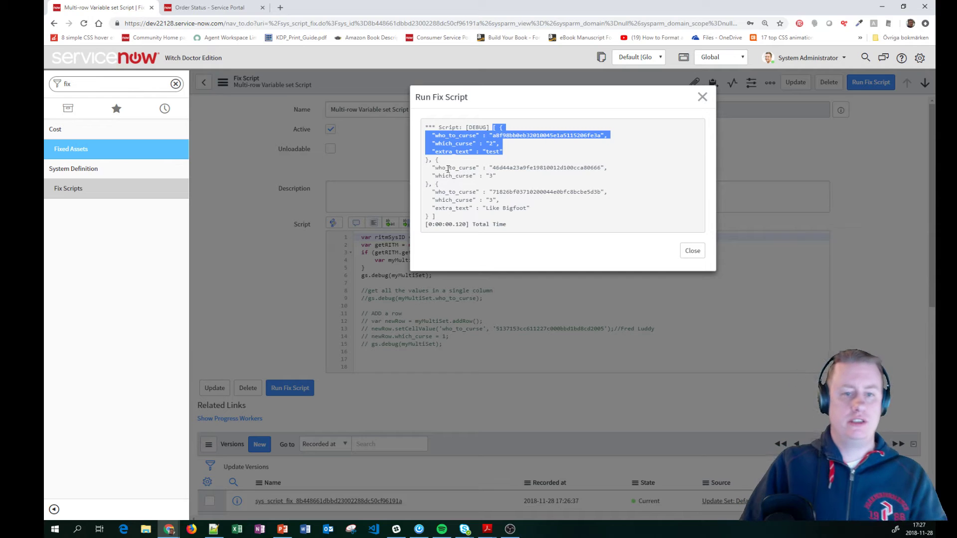
Open RITM0010010 from history in a new tab to compare, then close the script output.
{"action": "left_click", "coordinate": [164, 108]}
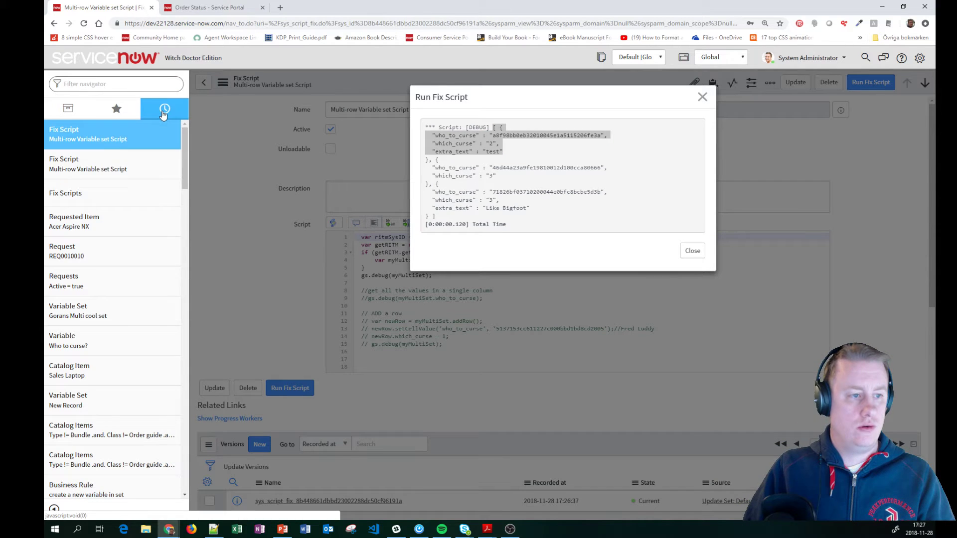
{"action": "middle_click", "coordinate": [90, 234]}
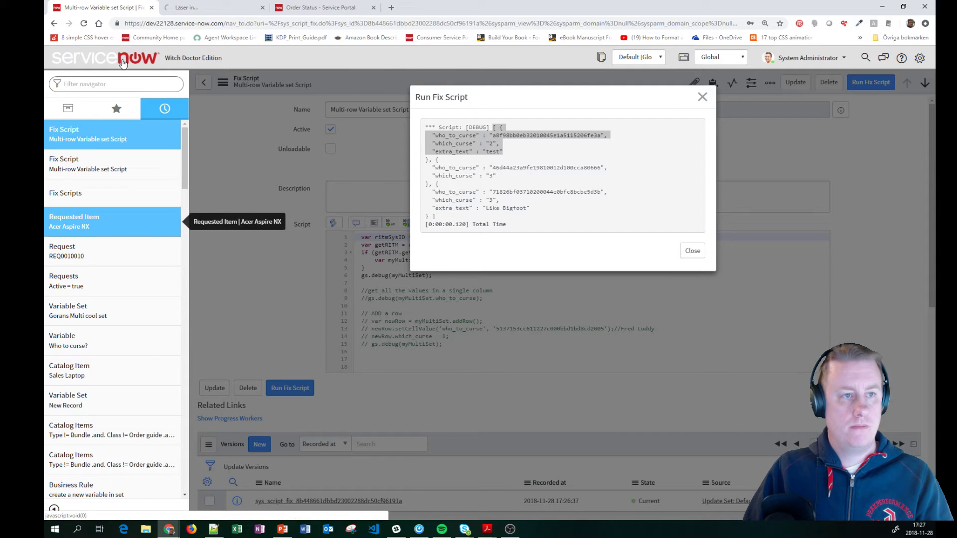
{"action": "left_click", "coordinate": [215, 9]}
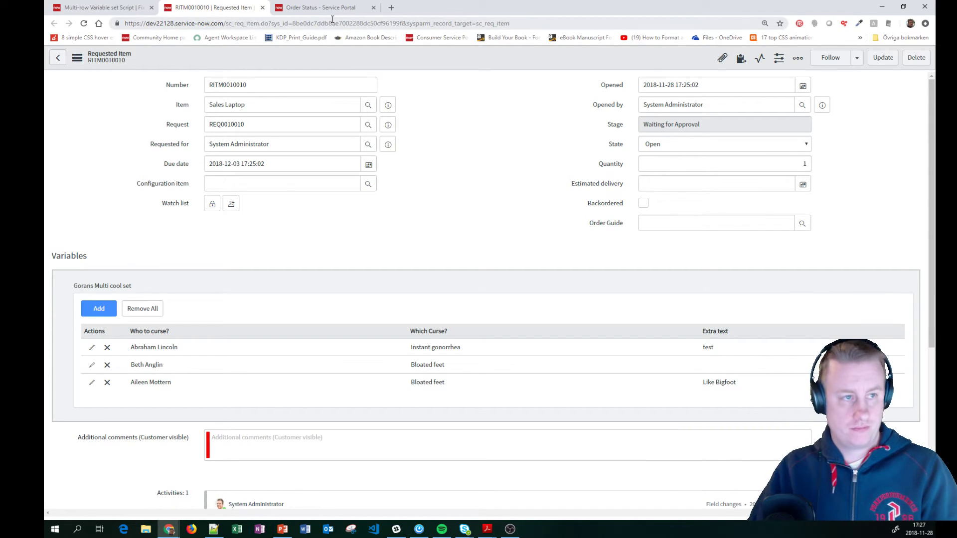
{"action": "left_click", "coordinate": [96, 7]}
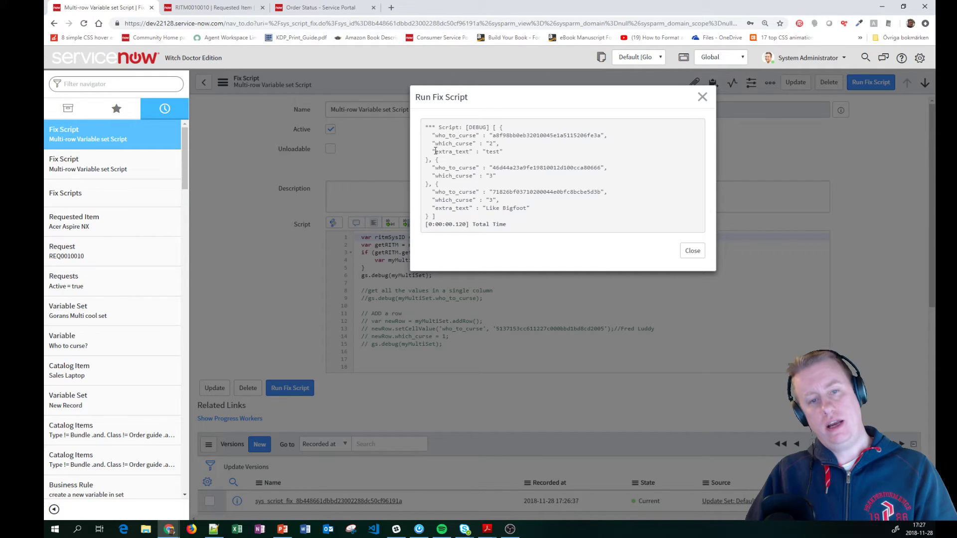
{"action": "left_click_drag", "start_coordinate": [436, 151], "coordinate": [467, 150]}
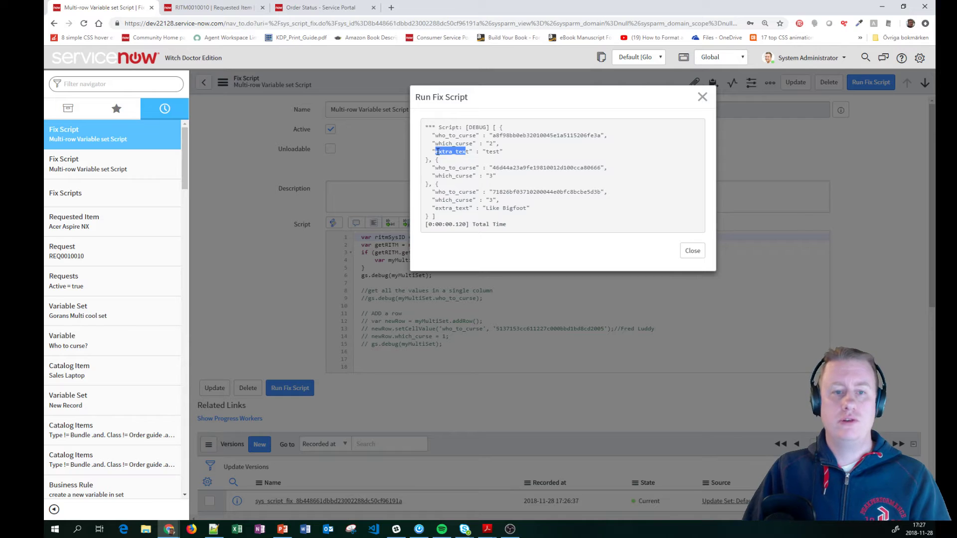
{"action": "left_click_drag", "start_coordinate": [432, 151], "coordinate": [472, 154]}
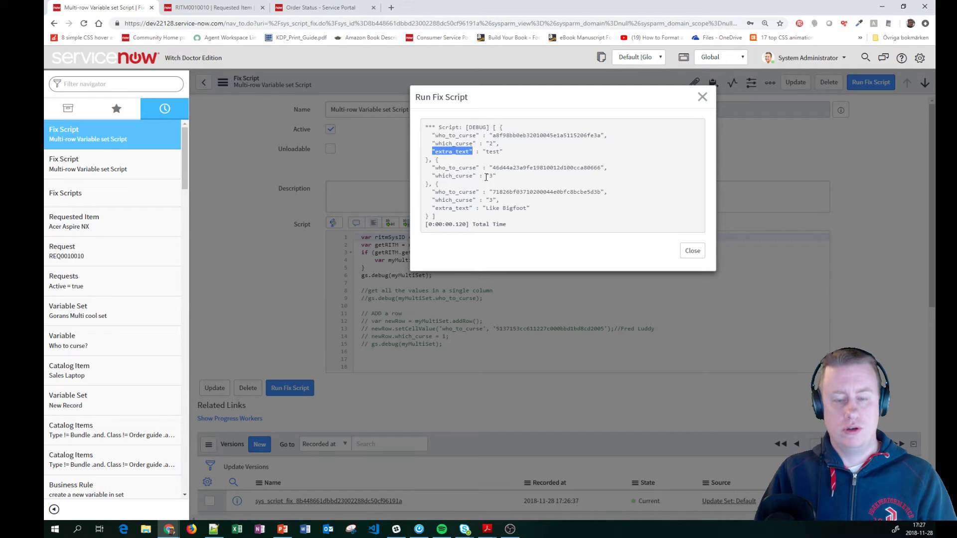
{"action": "left_click", "coordinate": [692, 251]}
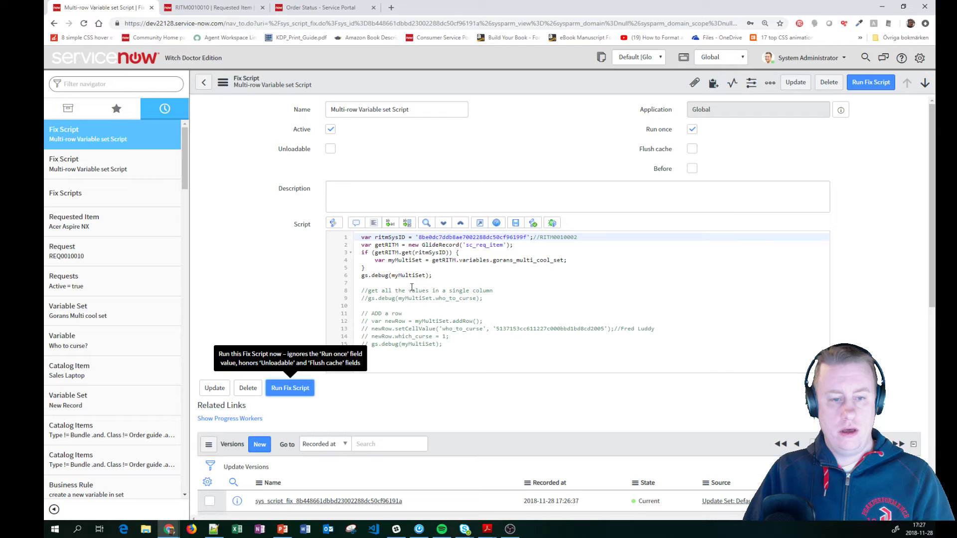
Comment out the full-set debug line and enable gs.debug(myMultiSet.who_to_curse) instead.
{"action": "left_click", "coordinate": [359, 277]}
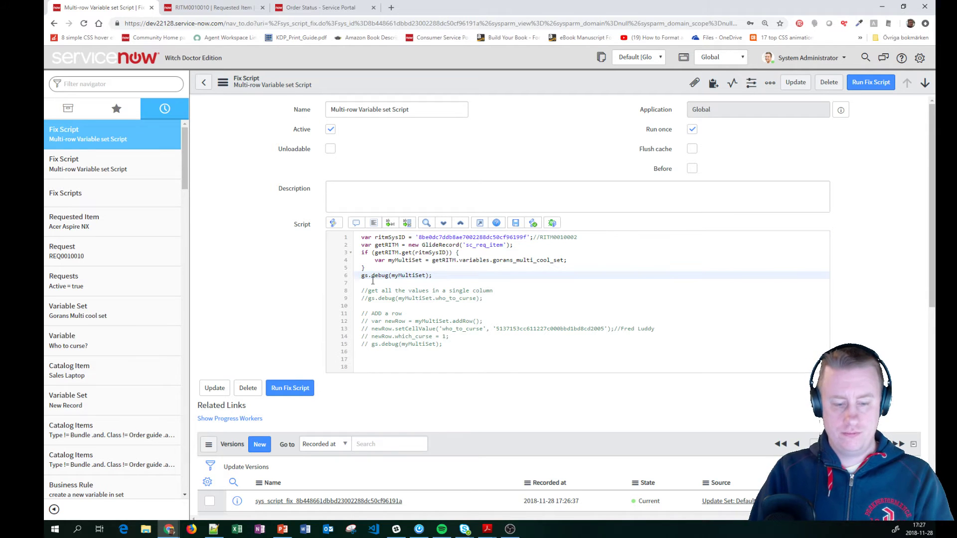
{"action": "type", "text": "//"}
{"action": "key", "text": "Down"}
{"action": "key", "text": "Down"}
{"action": "key", "text": "BackSpace"}
{"action": "key", "text": "BackSpace"}
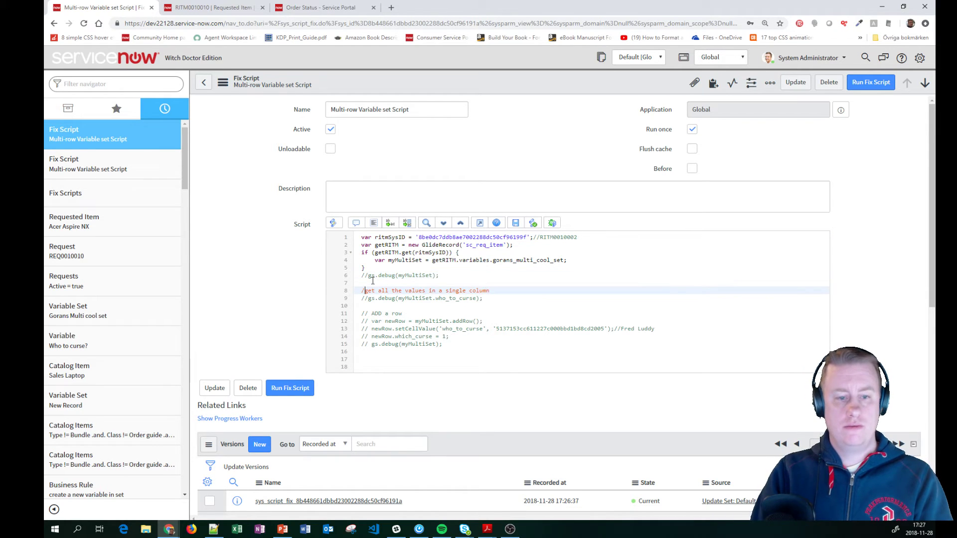
{"action": "key", "text": "Down"}
{"action": "key", "text": "Delete"}
{"action": "key", "text": "Delete"}
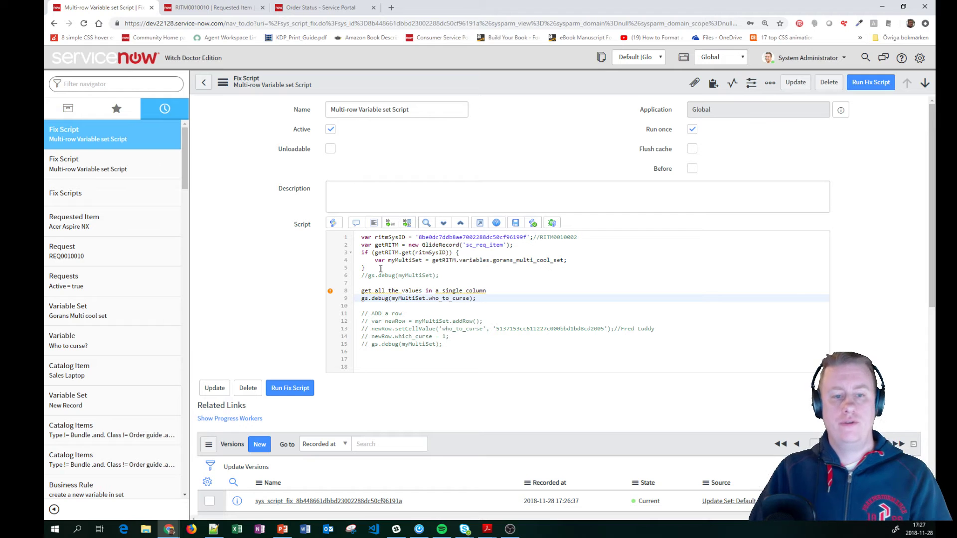
{"action": "left_click_drag", "start_coordinate": [388, 261], "coordinate": [422, 260]}
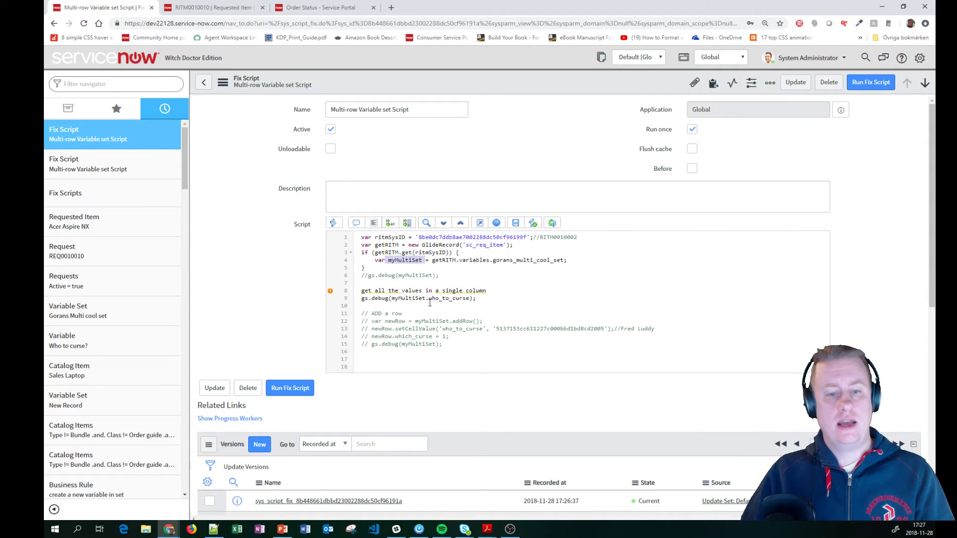
{"action": "left_click_drag", "start_coordinate": [426, 299], "coordinate": [470, 300]}
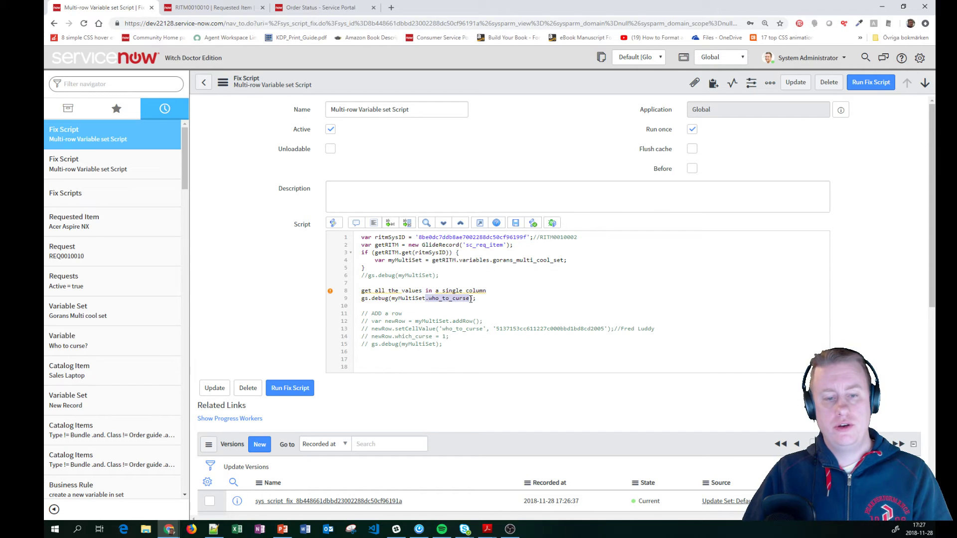
{"action": "right_click", "coordinate": [502, 85]}
{"action": "left_click", "coordinate": [428, 302]}
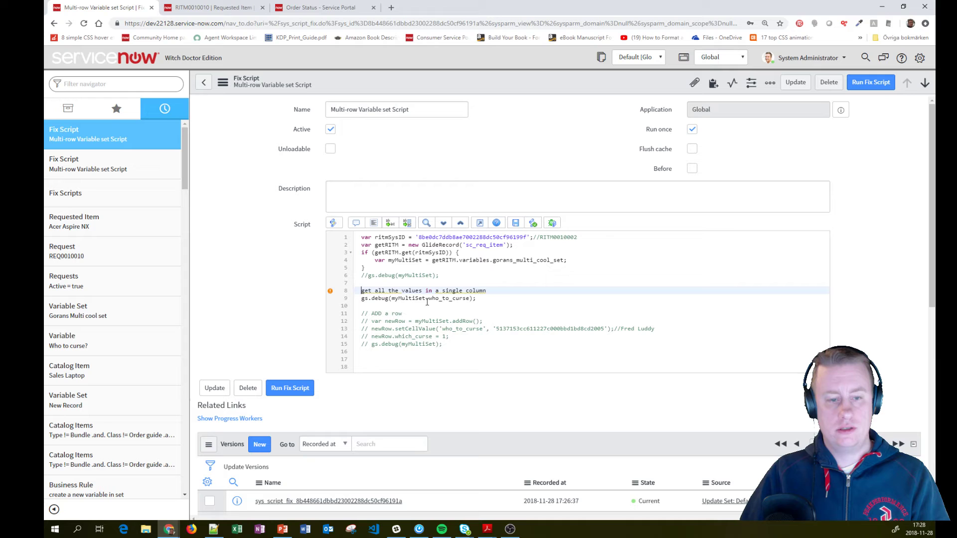
{"action": "type", "text": "//"}
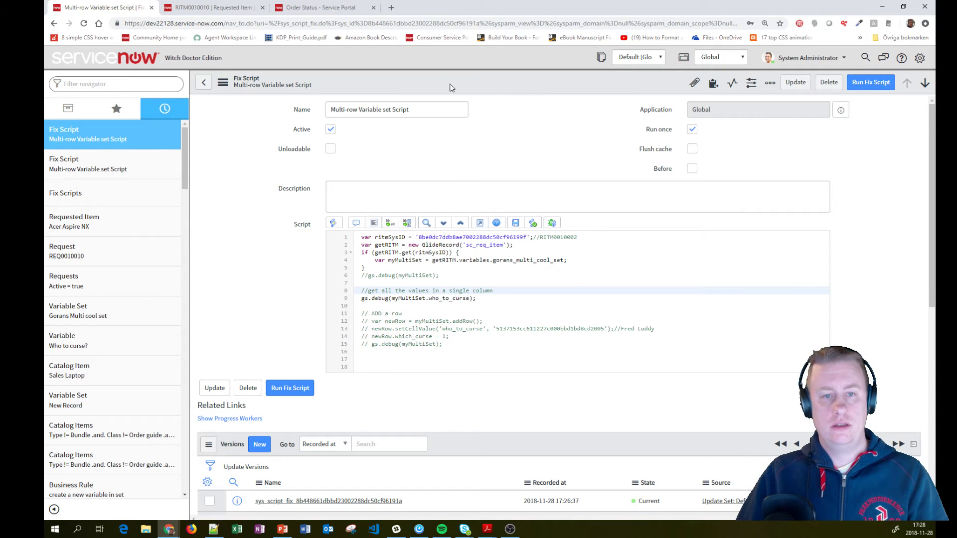
Save and rerun the fix script, viewing the three who_to_curse sys_ids, then close the output.
{"action": "right_click", "coordinate": [447, 85]}
{"action": "left_click", "coordinate": [463, 91]}
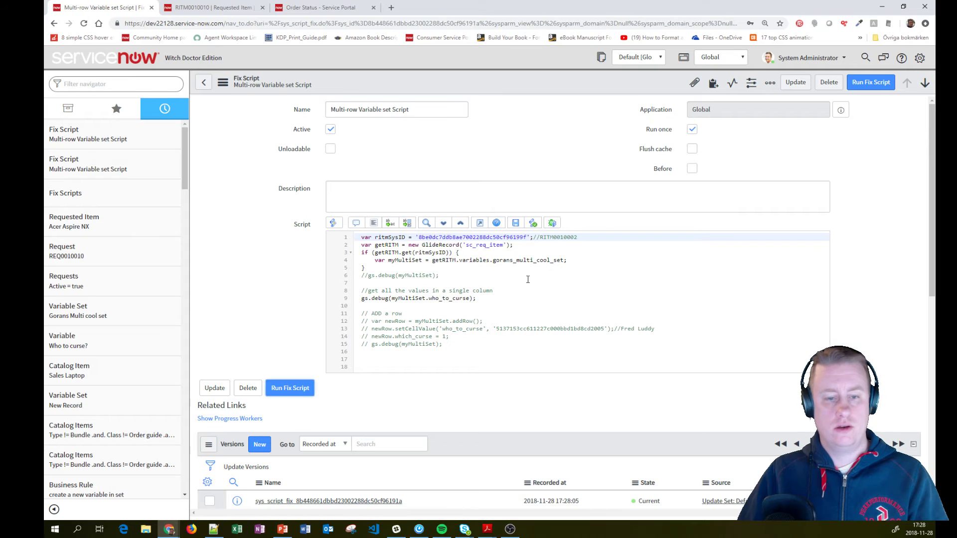
{"action": "left_click", "coordinate": [288, 389]}
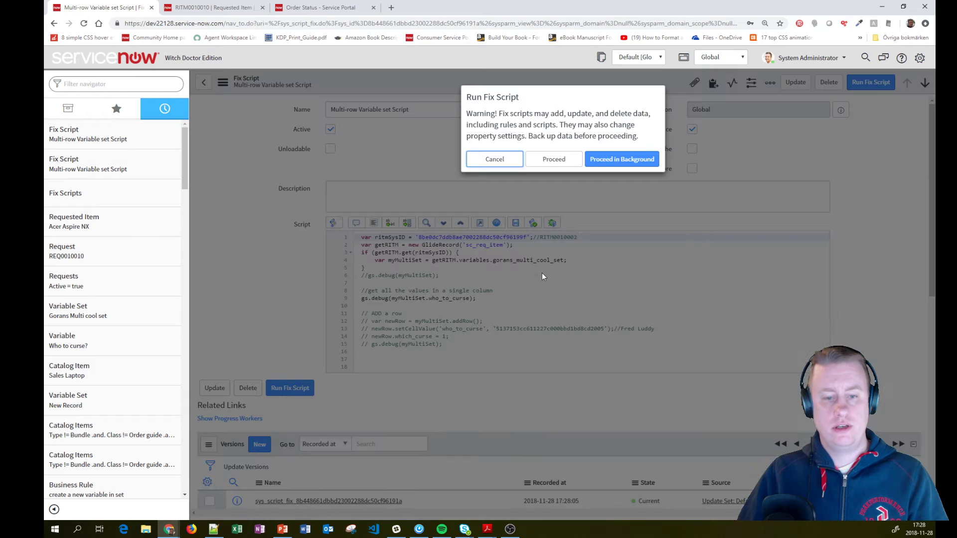
{"action": "left_click", "coordinate": [555, 168]}
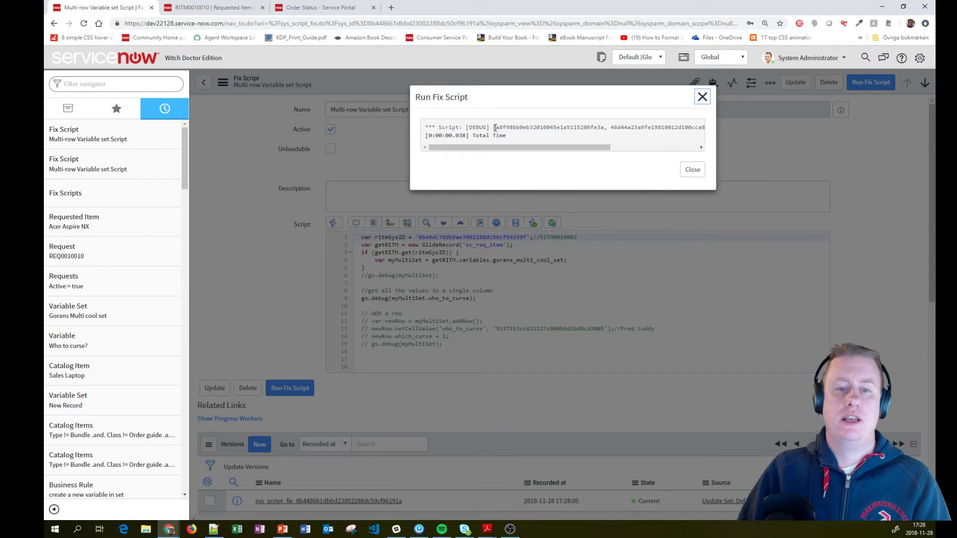
{"action": "left_click_drag", "start_coordinate": [495, 127], "coordinate": [643, 147]}
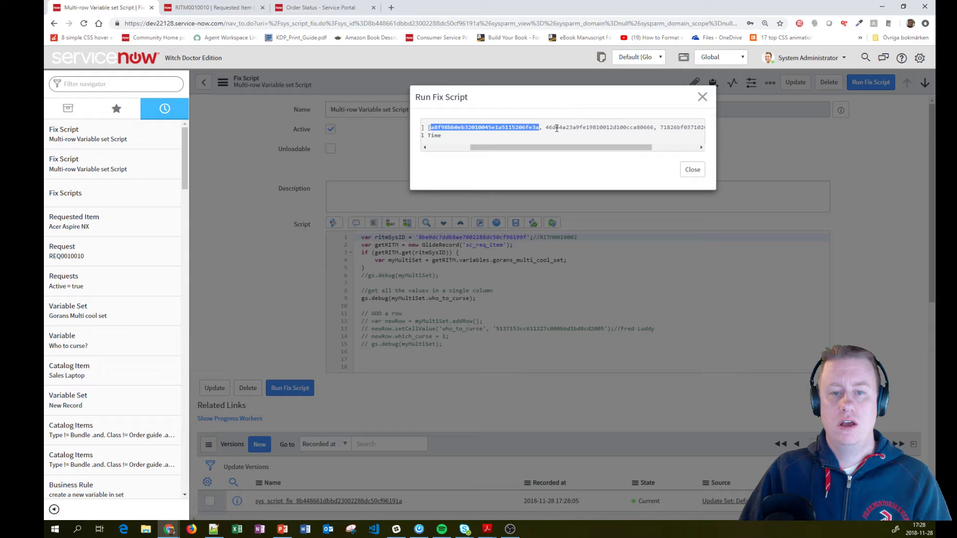
{"action": "left_click_drag", "start_coordinate": [546, 127], "coordinate": [685, 148]}
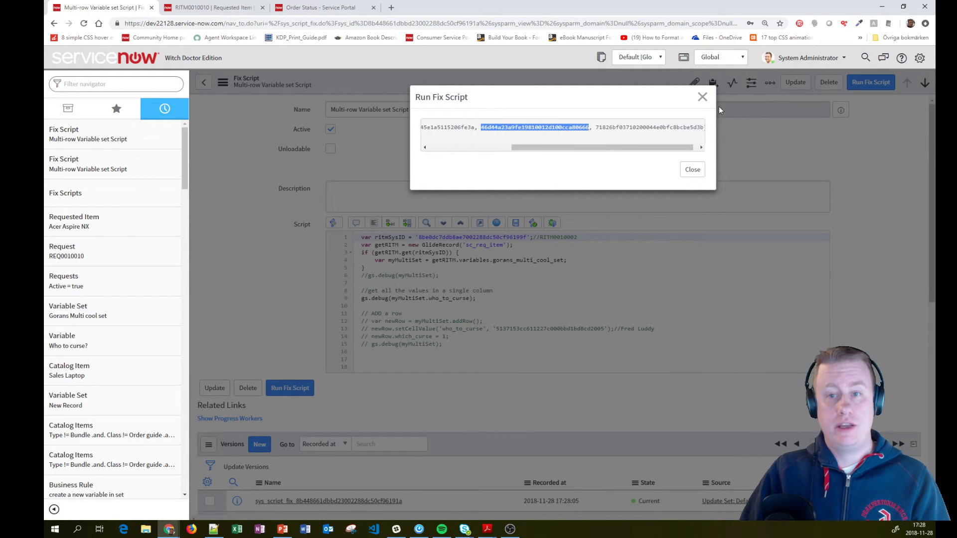
{"action": "left_click", "coordinate": [703, 97]}
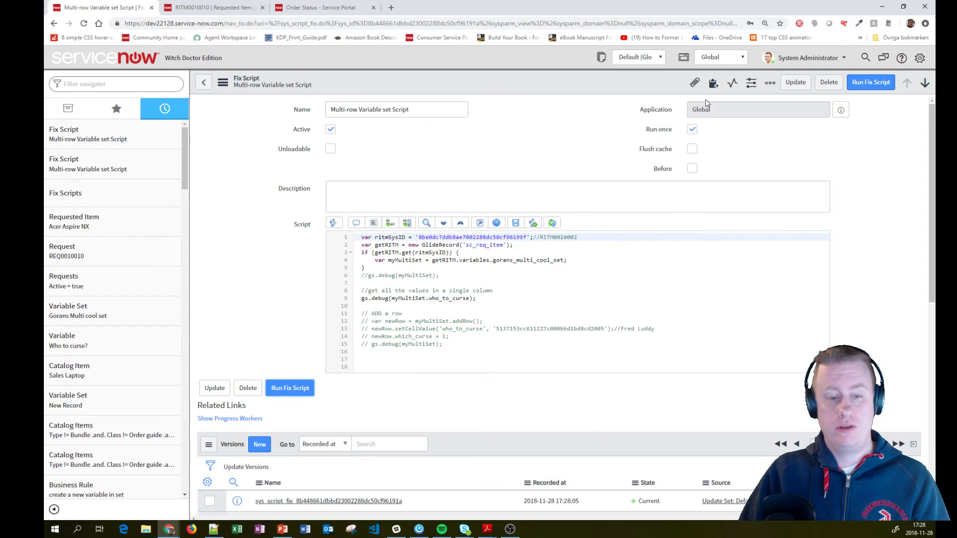
{"action": "left_click", "coordinate": [363, 299]}
Comment out line 9 and uncomment the add-row and debug lines 12–15.
{"action": "type", "text": "//"}
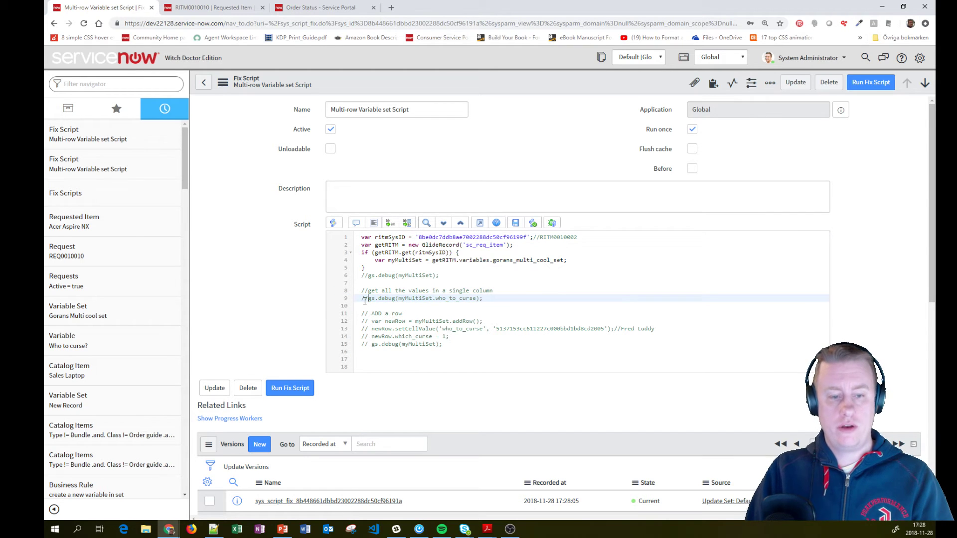
{"action": "key", "text": "Down"}
{"action": "key", "text": "Down"}
{"action": "key", "text": "Down"}
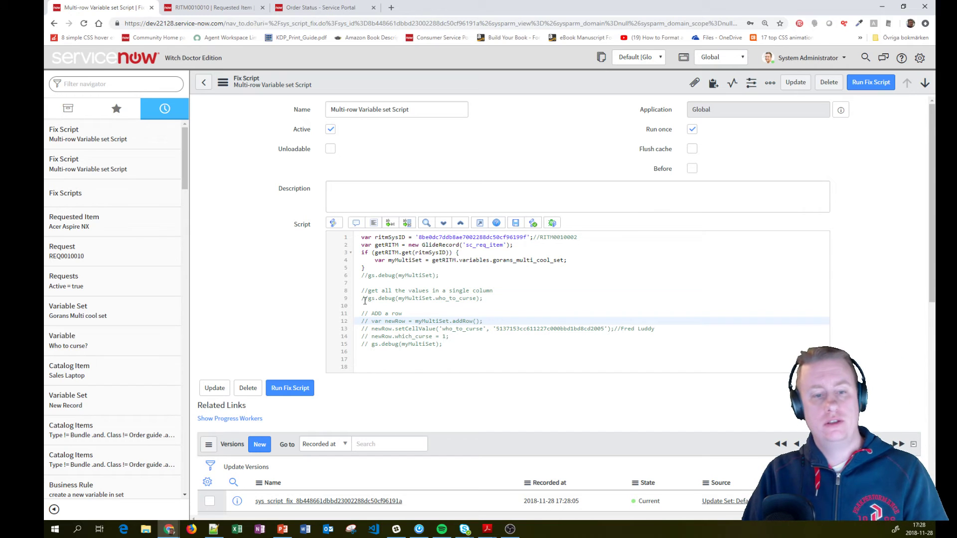
{"action": "key", "text": "Delete"}
{"action": "key", "text": "Delete"}
{"action": "key", "text": "Down"}
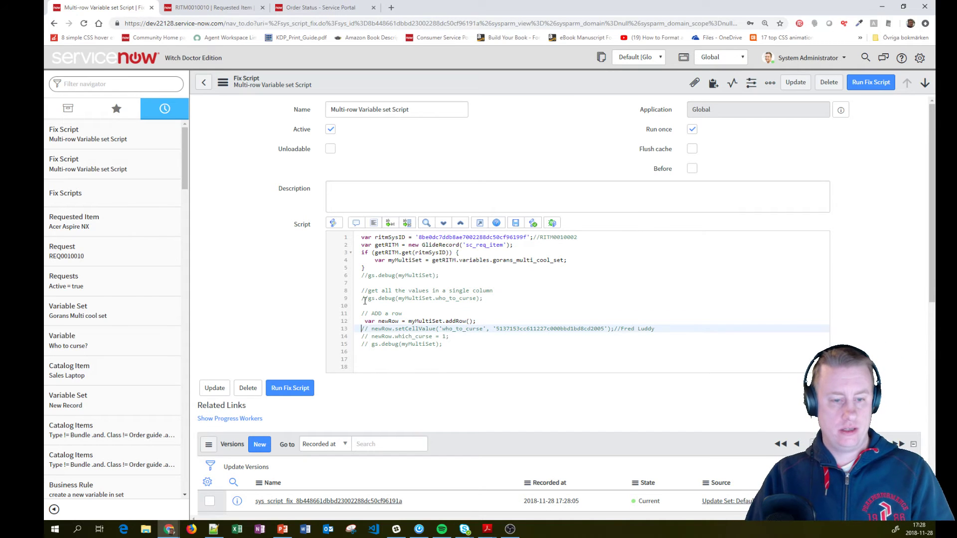
{"action": "key", "text": "Delete"}
{"action": "key", "text": "Delete"}
{"action": "key", "text": "Down"}
{"action": "key", "text": "Delete"}
{"action": "key", "text": "Delete"}
{"action": "key", "text": "Down"}
{"action": "key", "text": "Delete"}
{"action": "key", "text": "Delete"}
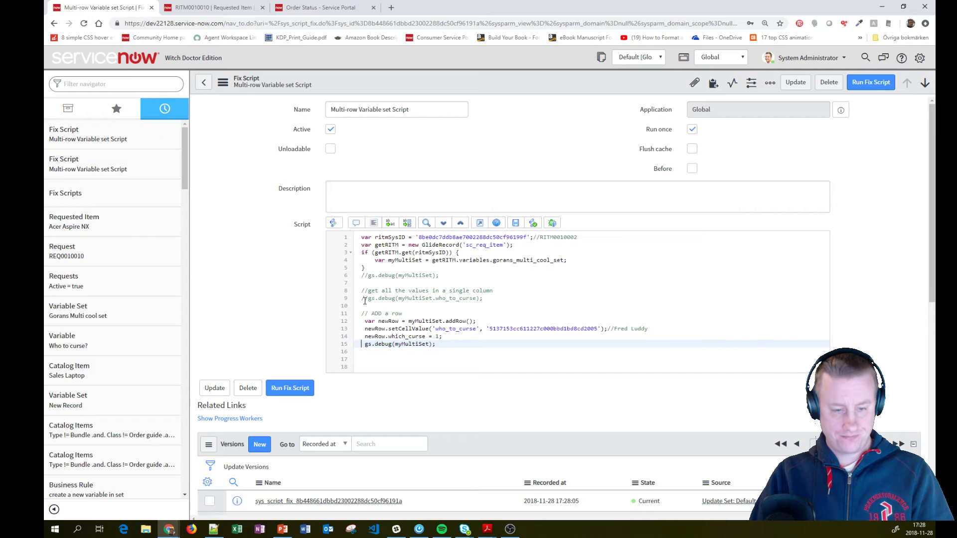
{"action": "key", "text": "Up"}
{"action": "key", "text": "Up"}
{"action": "key", "text": "Up"}
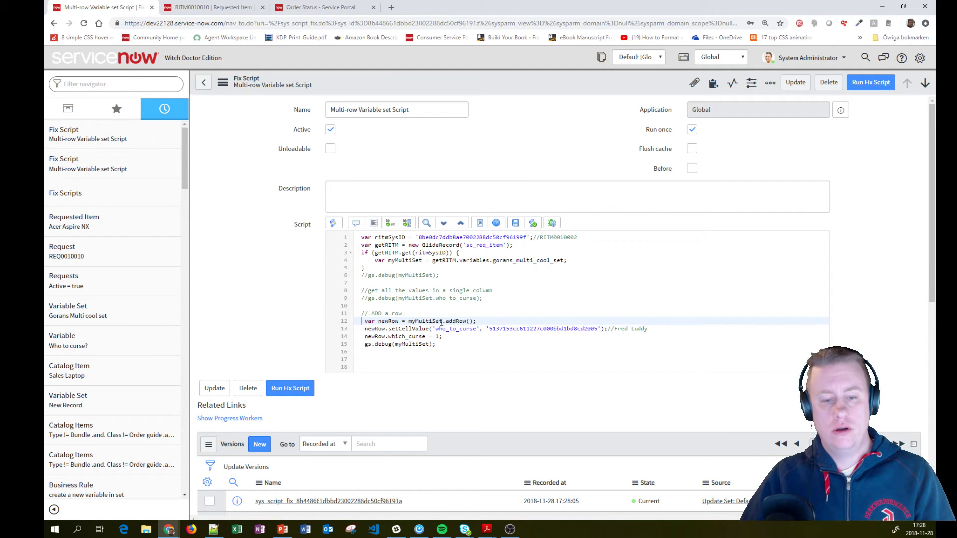
Review the new row's who_to_curse user and which_curse 1 assignments, then save the script.
{"action": "left_click_drag", "start_coordinate": [442, 323], "coordinate": [413, 324]}
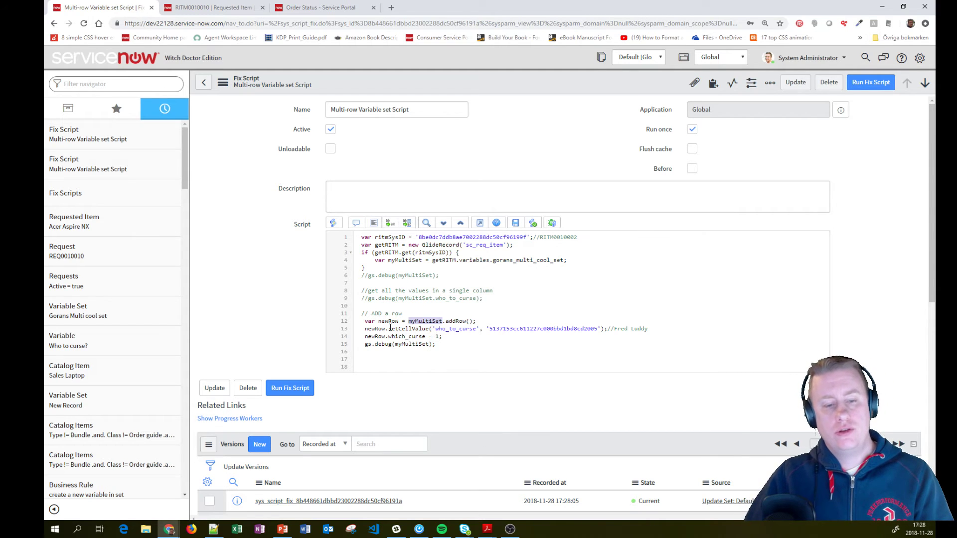
{"action": "left_click_drag", "start_coordinate": [389, 329], "coordinate": [596, 331]}
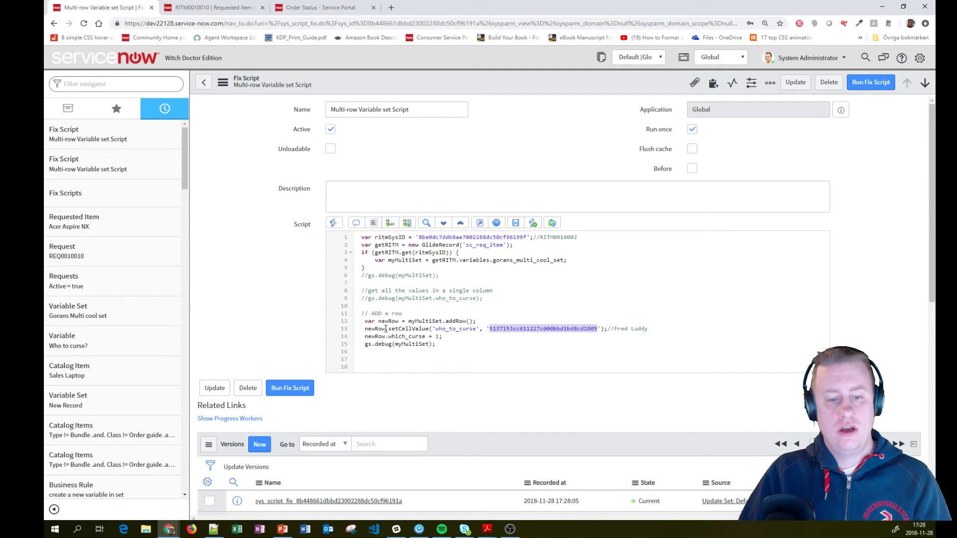
{"action": "left_click_drag", "start_coordinate": [386, 329], "coordinate": [429, 330]}
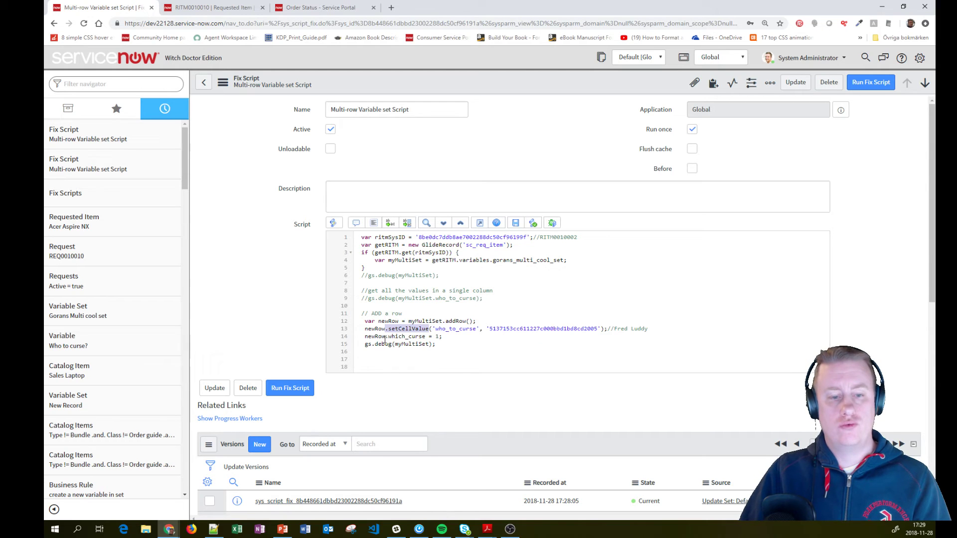
{"action": "left_click_drag", "start_coordinate": [386, 338], "coordinate": [447, 339]}
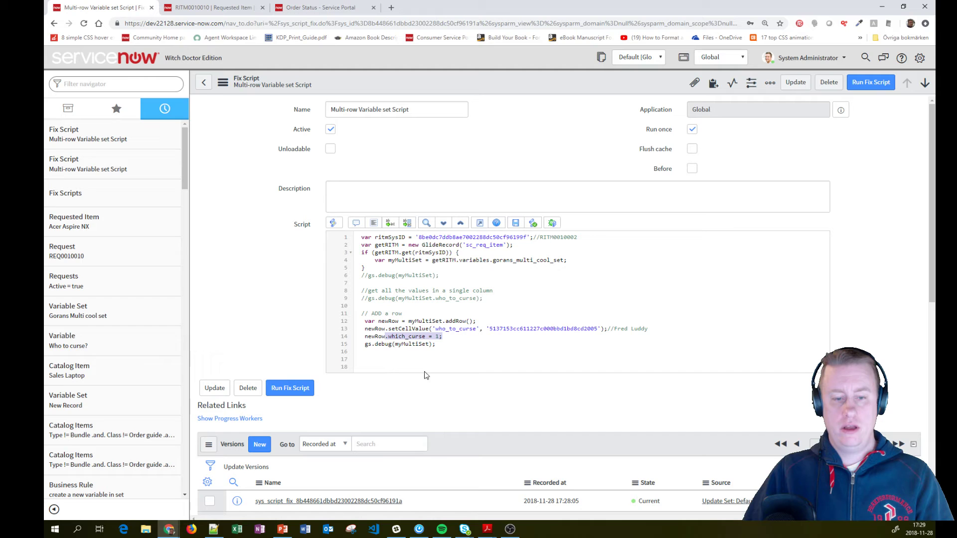
{"action": "left_click", "coordinate": [364, 330]}
{"action": "left_click_drag", "start_coordinate": [364, 330], "coordinate": [644, 338]}
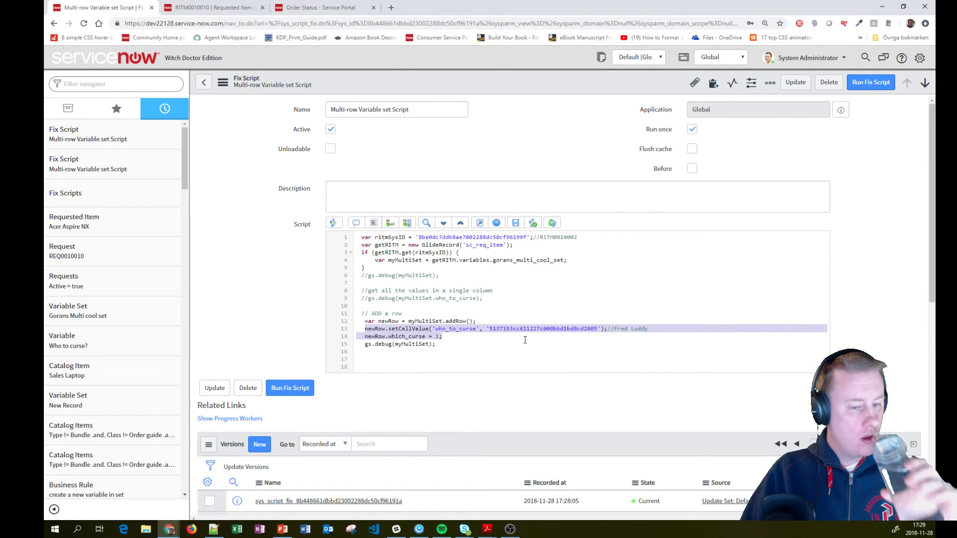
{"action": "right_click", "coordinate": [547, 88]}
{"action": "left_click", "coordinate": [559, 90]}
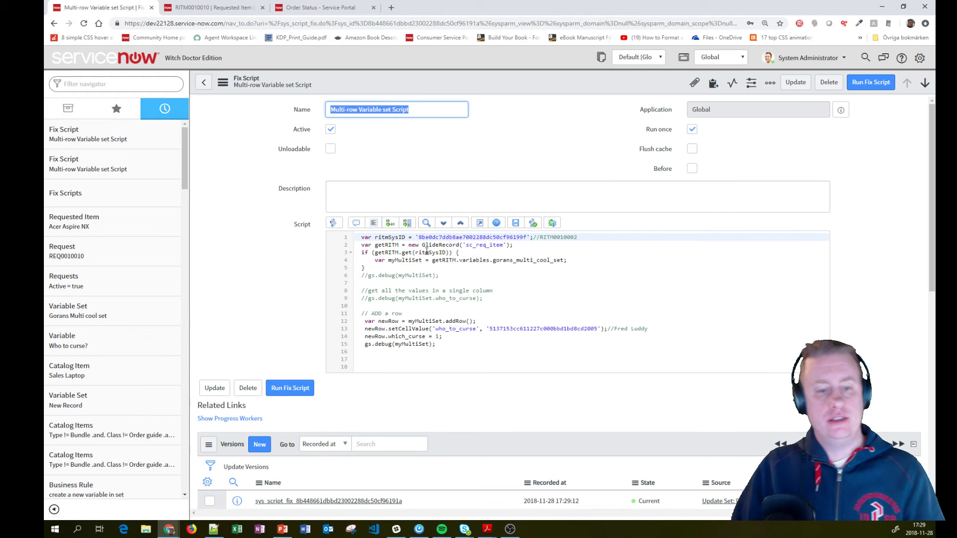
Run the fix script and check its output: a fourth row with which_curse 1 and no extra_text.
{"action": "left_click", "coordinate": [303, 396]}
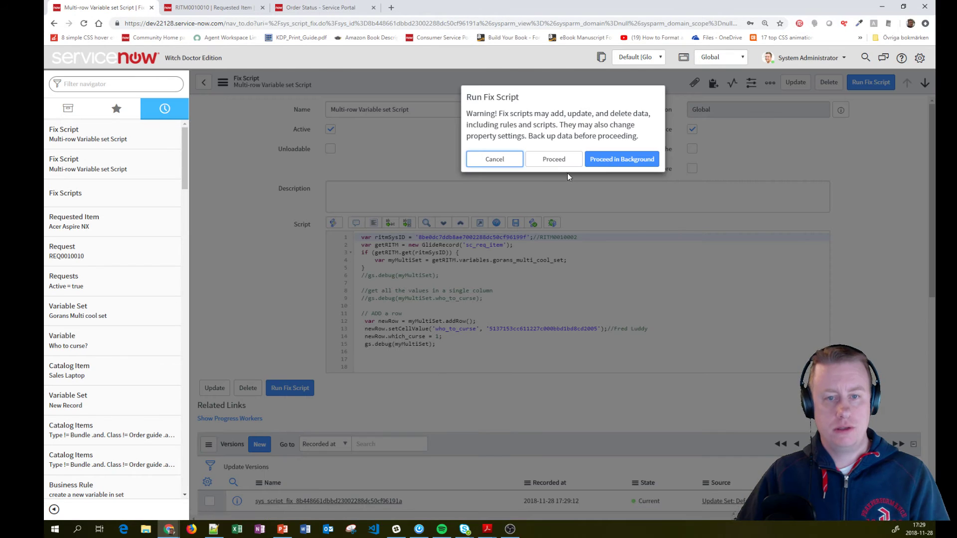
{"action": "left_click", "coordinate": [564, 160]}
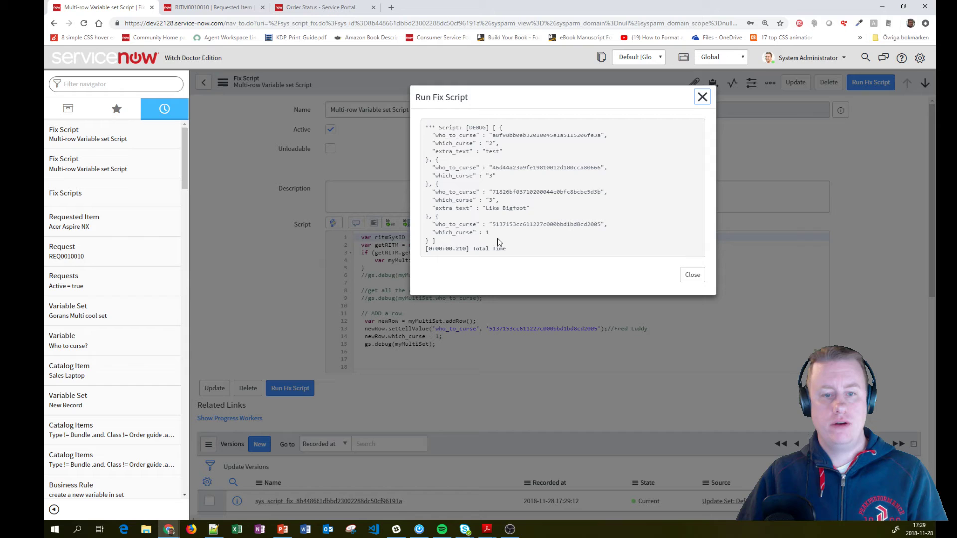
{"action": "left_click_drag", "start_coordinate": [498, 242], "coordinate": [436, 224]}
{"action": "left_click", "coordinate": [433, 233]}
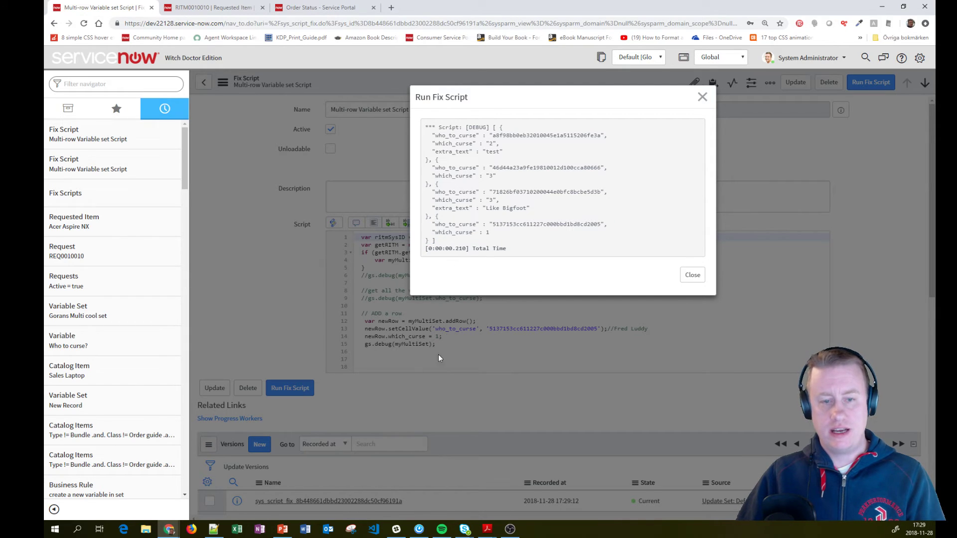
{"action": "left_click_drag", "start_coordinate": [433, 233], "coordinate": [490, 232]}
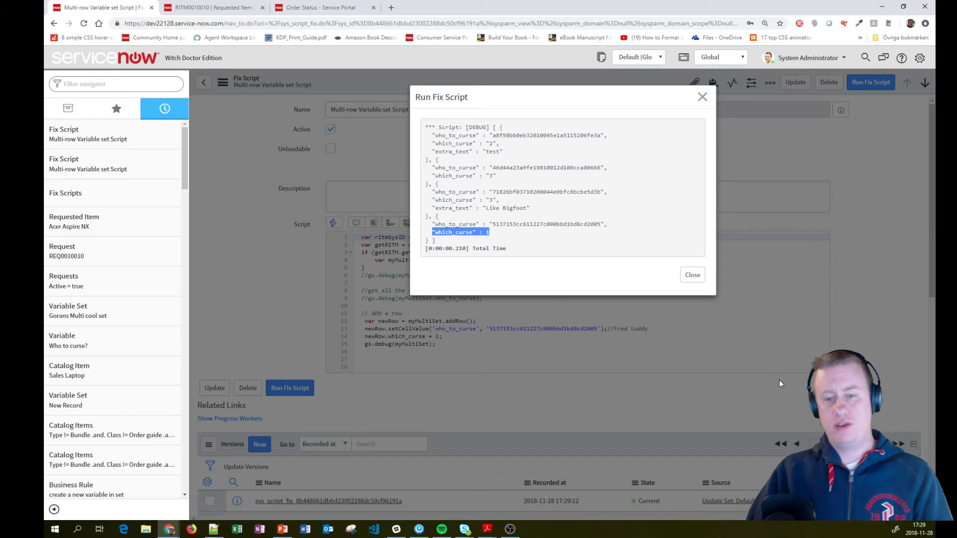
{"action": "left_click", "coordinate": [697, 280]}
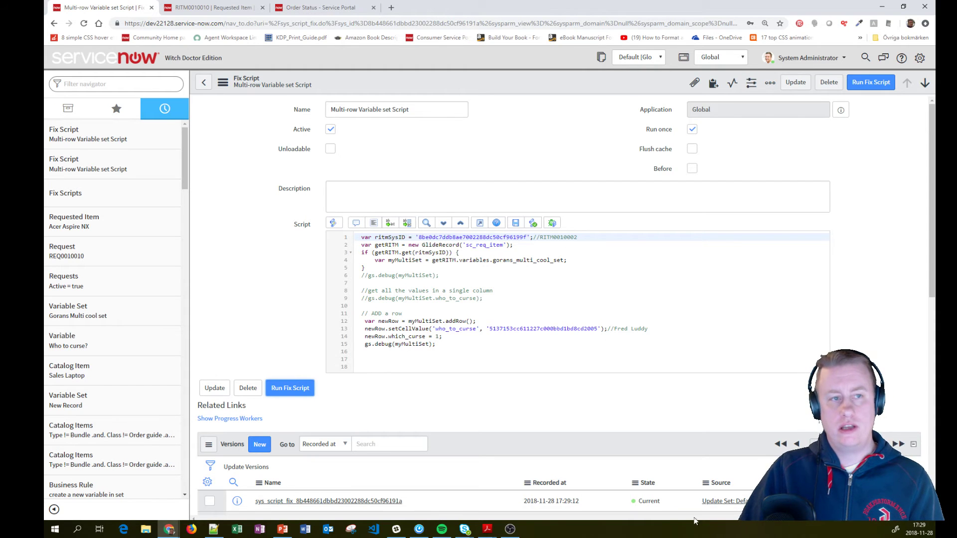
{"action": "left_click", "coordinate": [221, 11]}
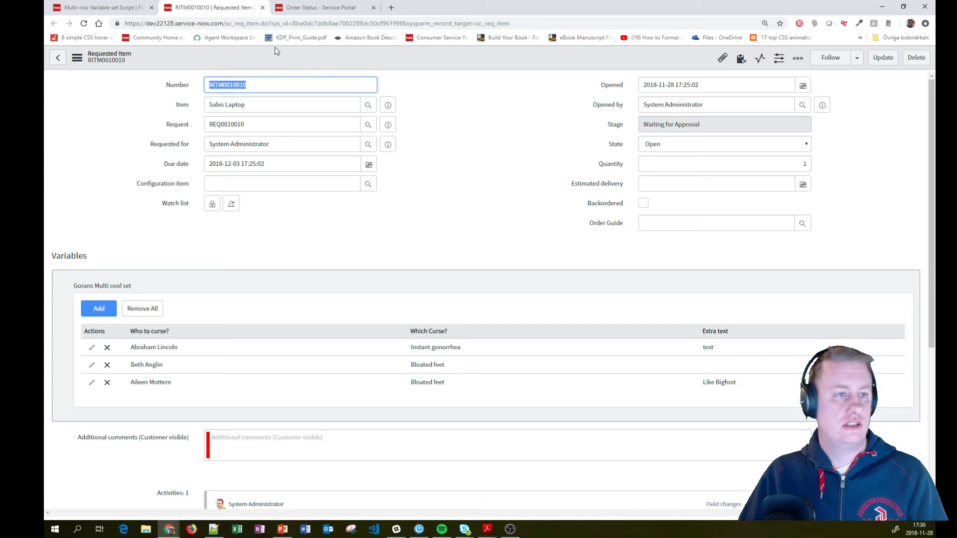
Open the 'create a new variable in set' rule from the System Definition > Business Rules list.
{"action": "left_click", "coordinate": [116, 9]}
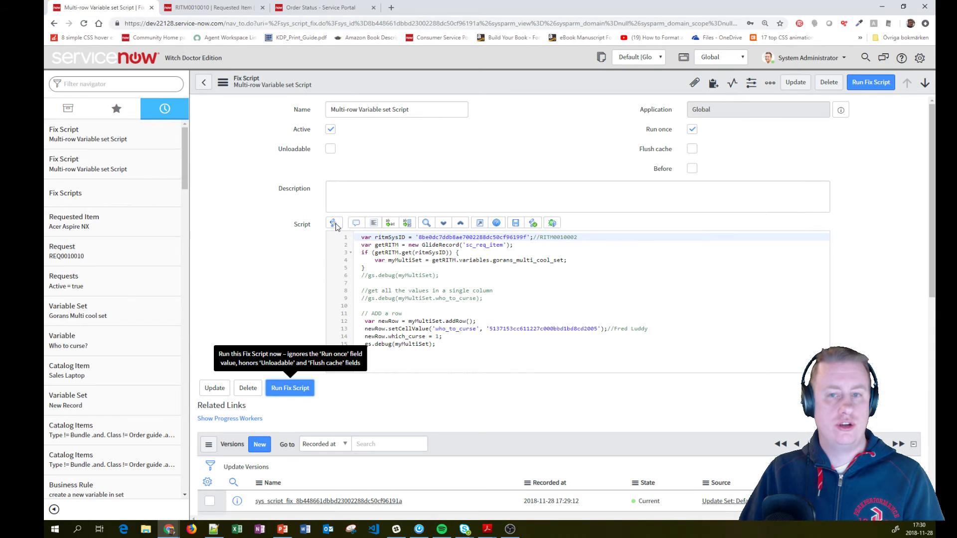
{"action": "left_click", "coordinate": [104, 83]}
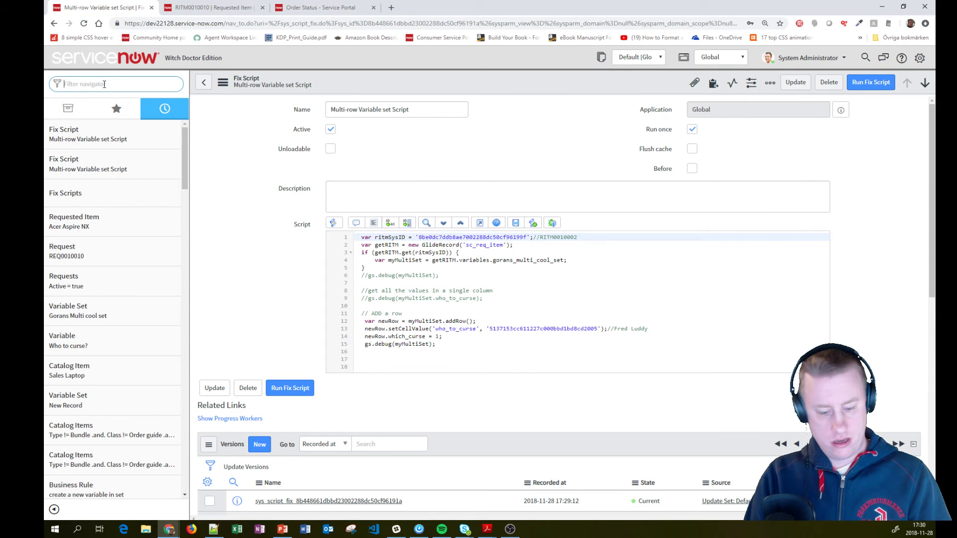
{"action": "type", "text": "business"}
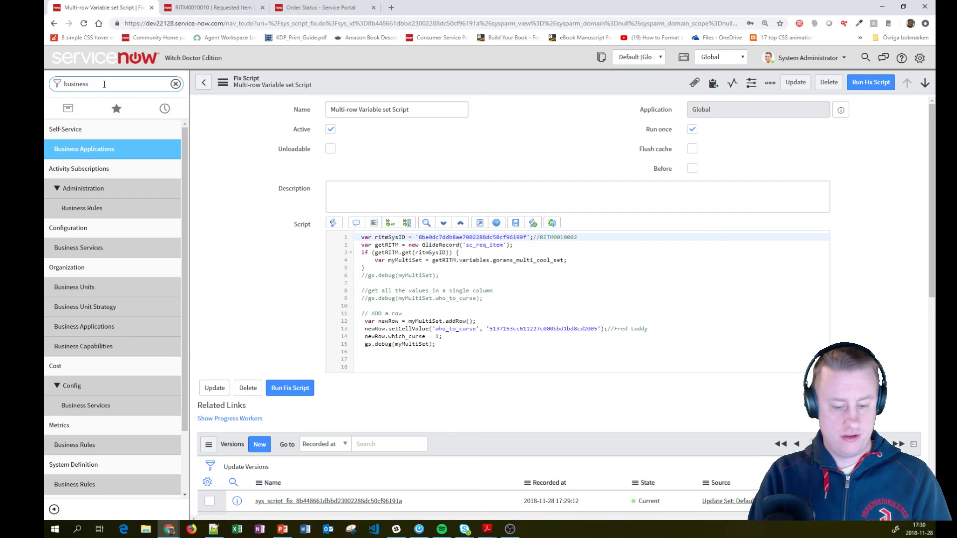
{"action": "type", "text": " rules"}
{"action": "left_click", "coordinate": [100, 253]}
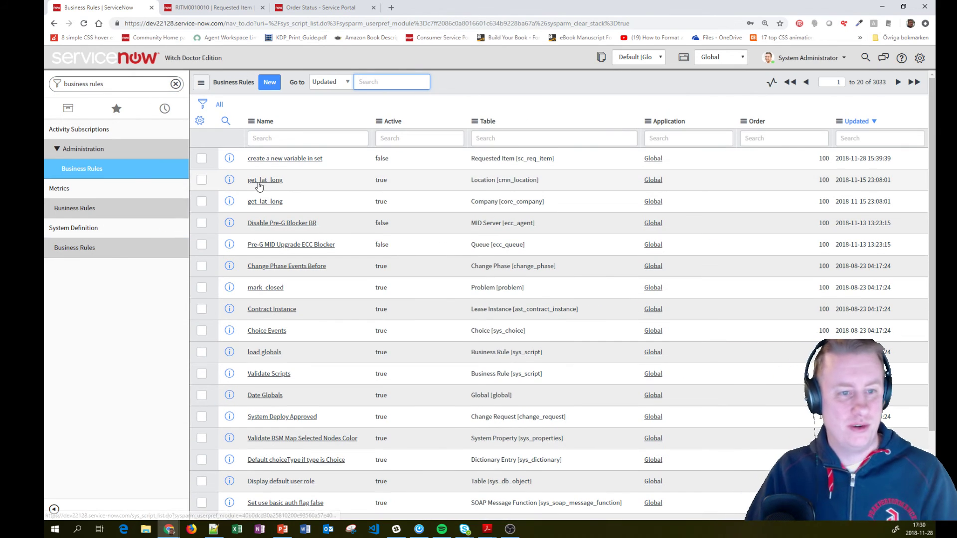
{"action": "left_click", "coordinate": [302, 160]}
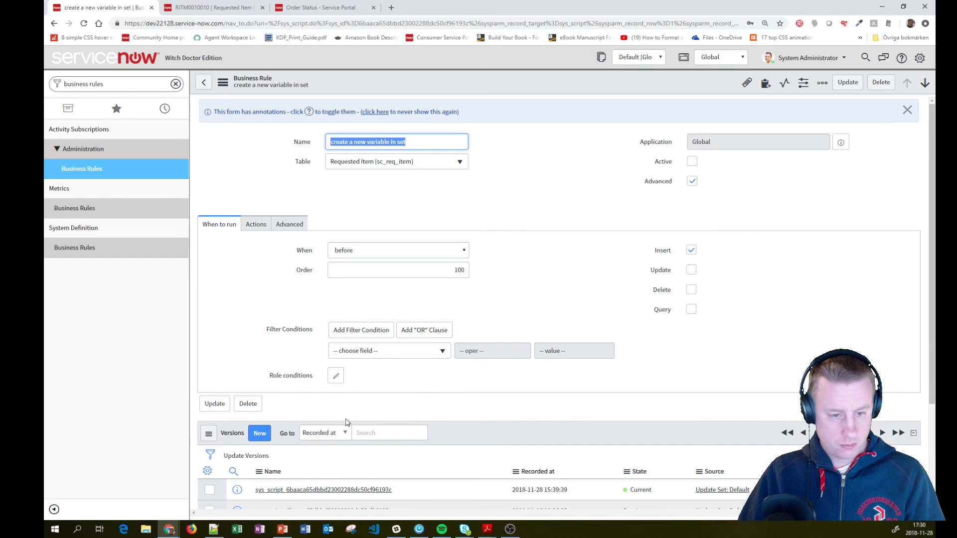
Add an 'Item is Sales Laptop' filter condition, then remove it so the rule stays unfiltered.
{"action": "left_click", "coordinate": [402, 355]}
{"action": "type", "text": "item"}
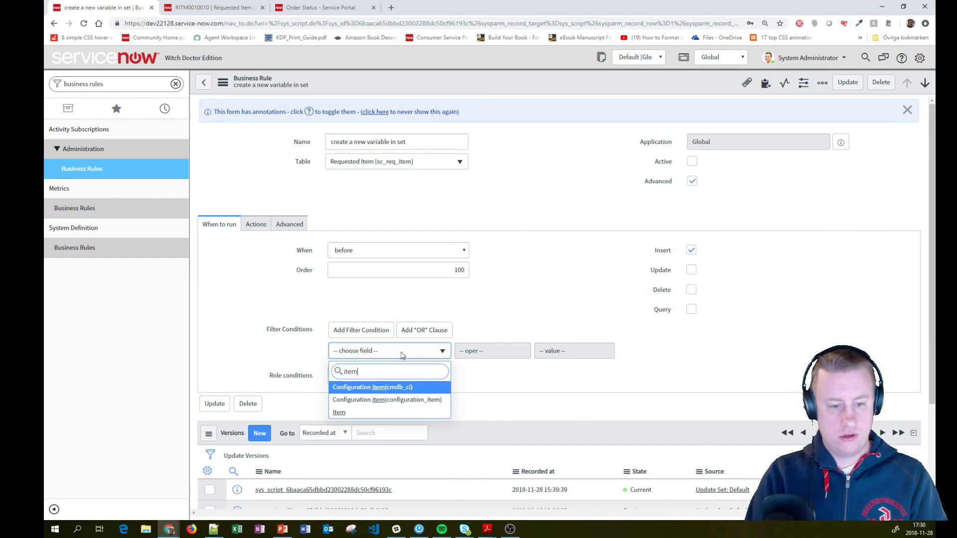
{"action": "key", "text": "Down"}
{"action": "key", "text": "Down"}
{"action": "key", "text": "Return"}
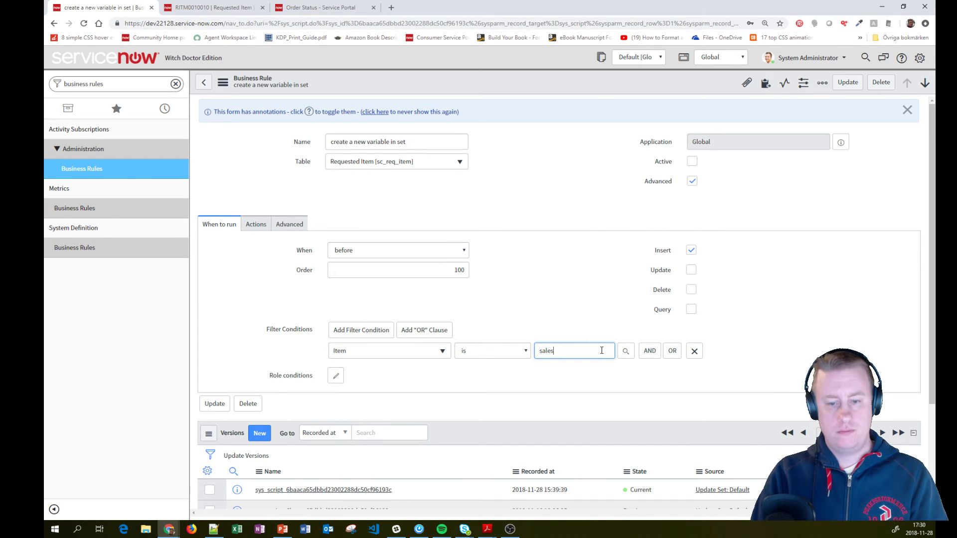
{"action": "key", "text": "Down"}
{"action": "key", "text": "Return"}
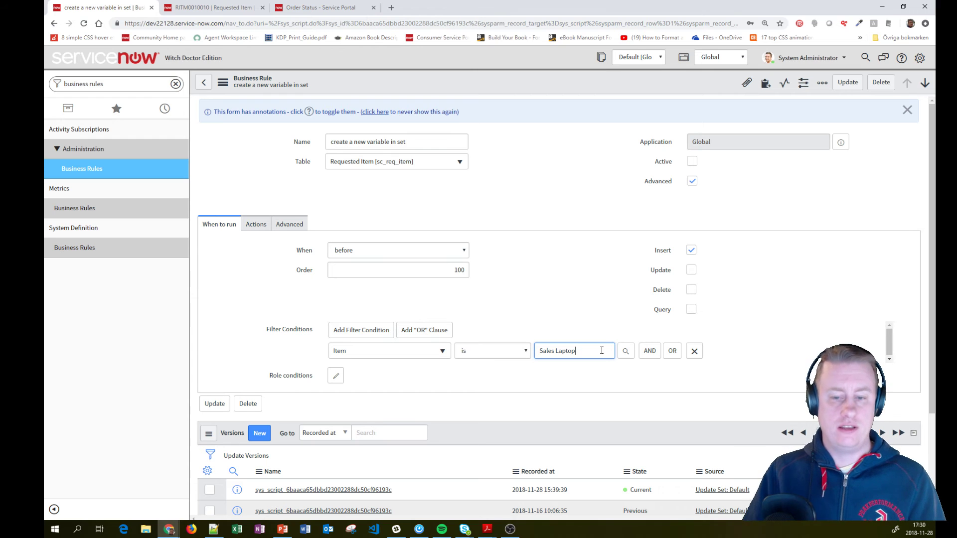
{"action": "left_click", "coordinate": [694, 351]}
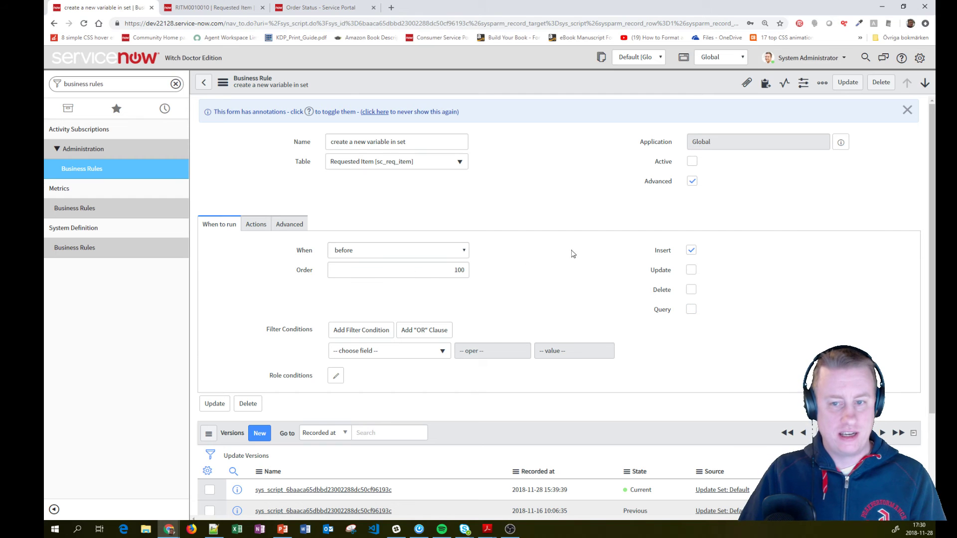
Activate the rule, review its script adding a gorans_multi_cool_set row with which_curse 1, and save it.
{"action": "left_click", "coordinate": [692, 162]}
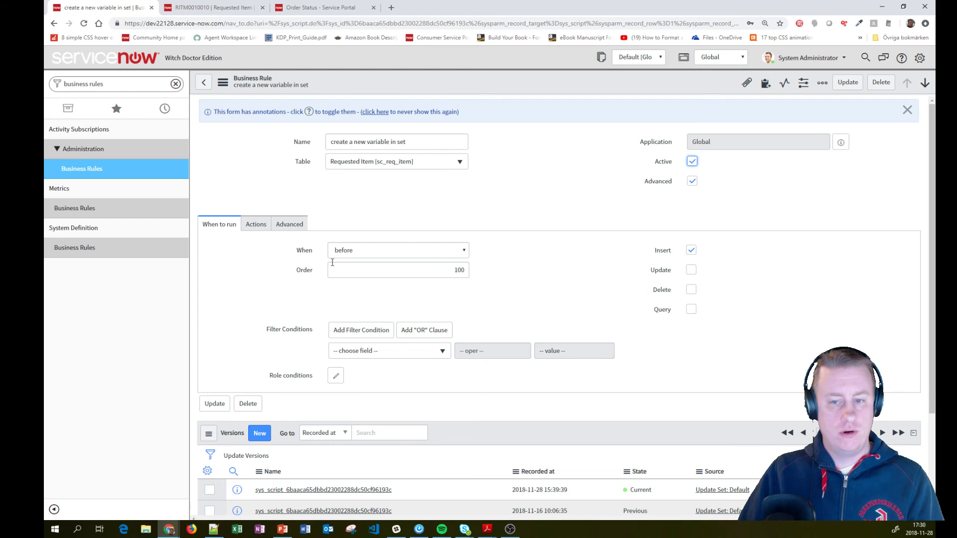
{"action": "left_click", "coordinate": [280, 226]}
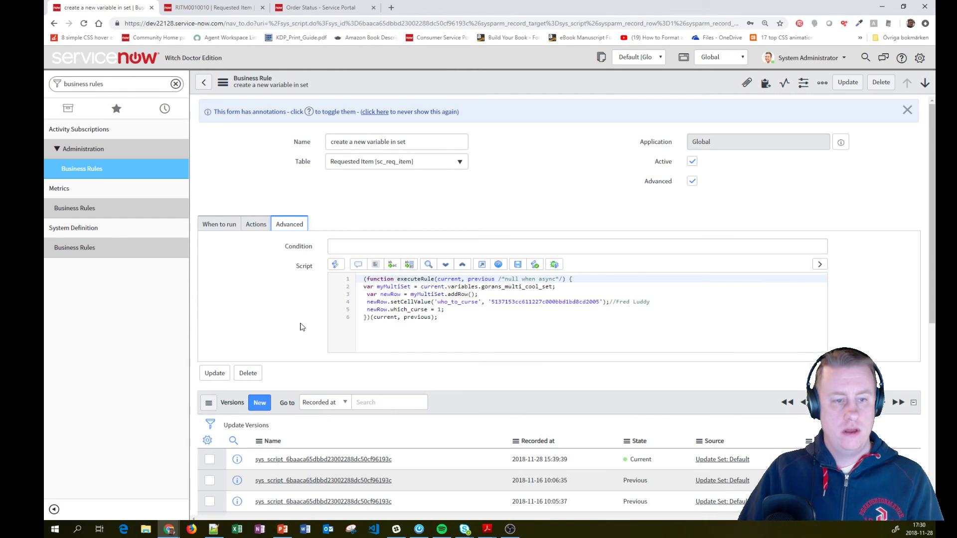
{"action": "left_click", "coordinate": [507, 334]}
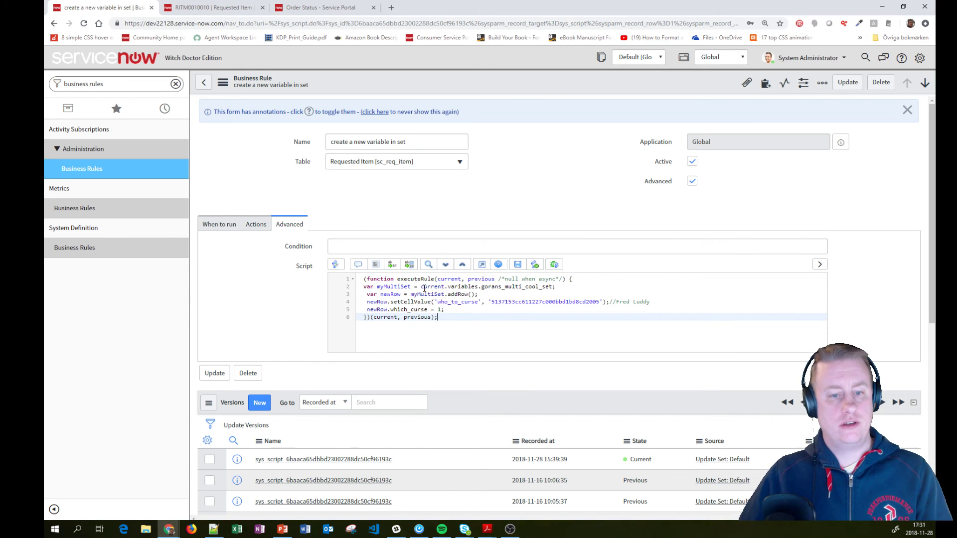
{"action": "left_click_drag", "start_coordinate": [422, 288], "coordinate": [439, 286]}
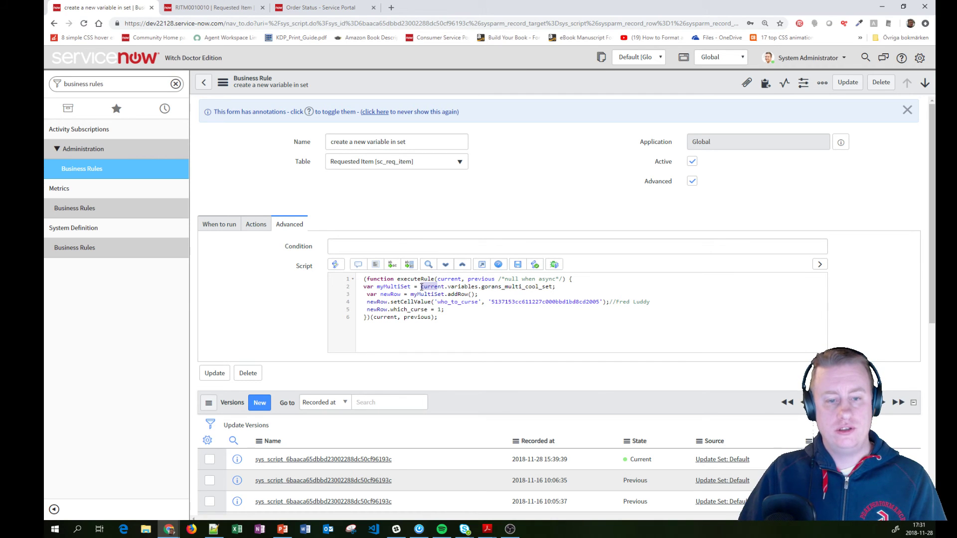
{"action": "left_click_drag", "start_coordinate": [367, 295], "coordinate": [642, 309]}
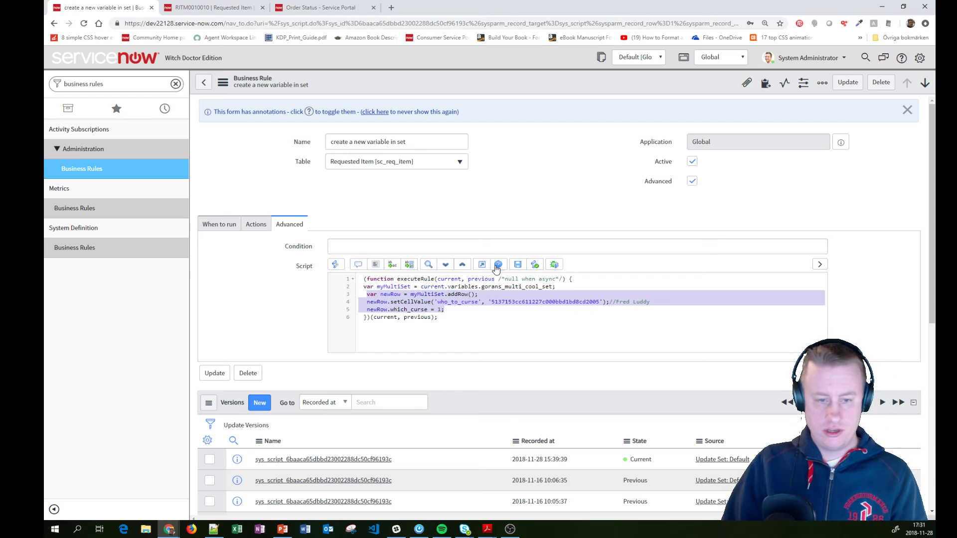
{"action": "right_click", "coordinate": [548, 80]}
{"action": "left_click", "coordinate": [563, 85]}
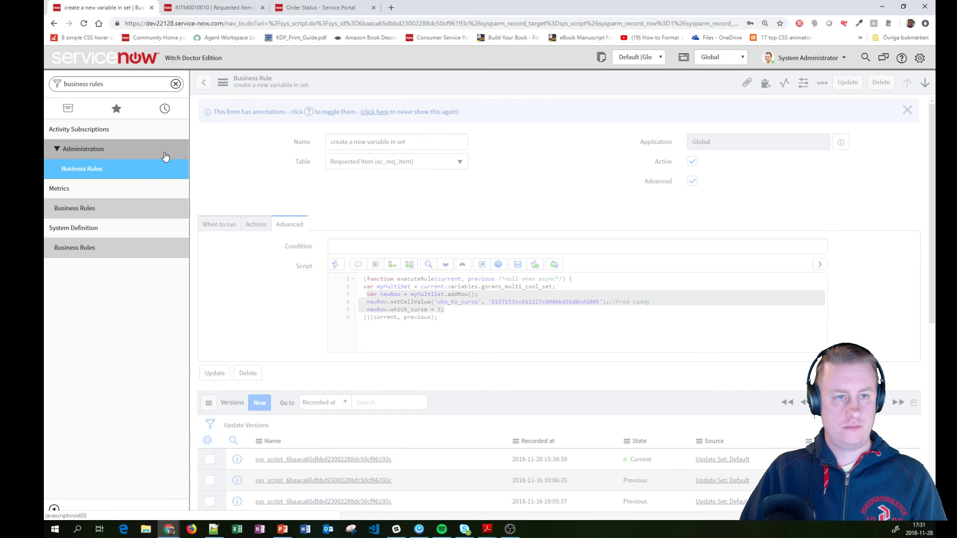
Search the portal for 'sales laptop' and open the Sales Laptop catalog item.
{"action": "left_click", "coordinate": [339, 6]}
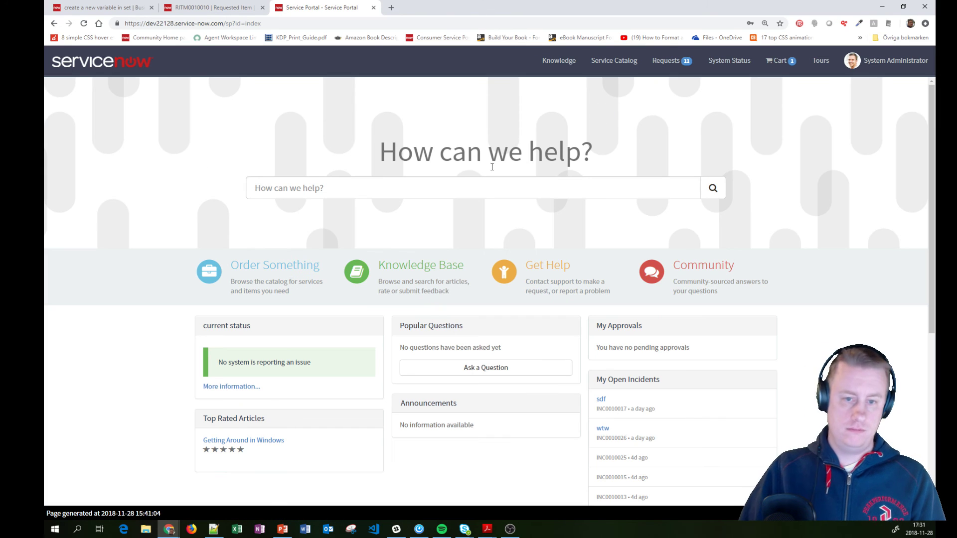
{"action": "left_click", "coordinate": [495, 190]}
{"action": "type", "text": "sa"}
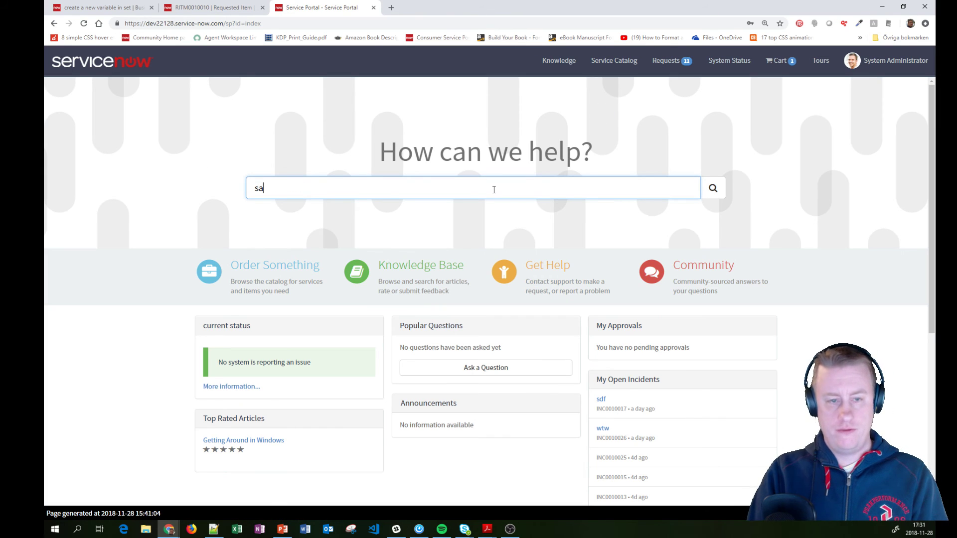
{"action": "type", "text": "les laptop"}
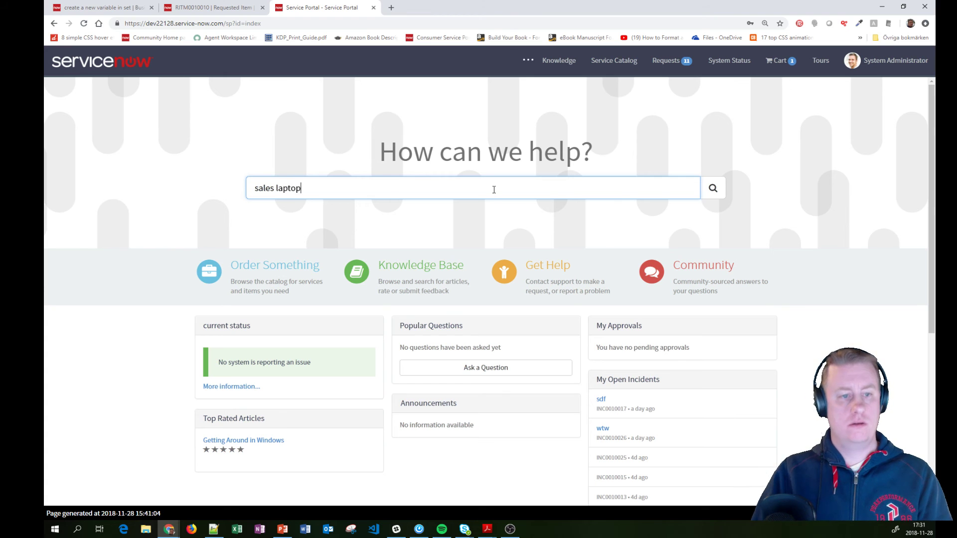
{"action": "left_click", "coordinate": [371, 209]}
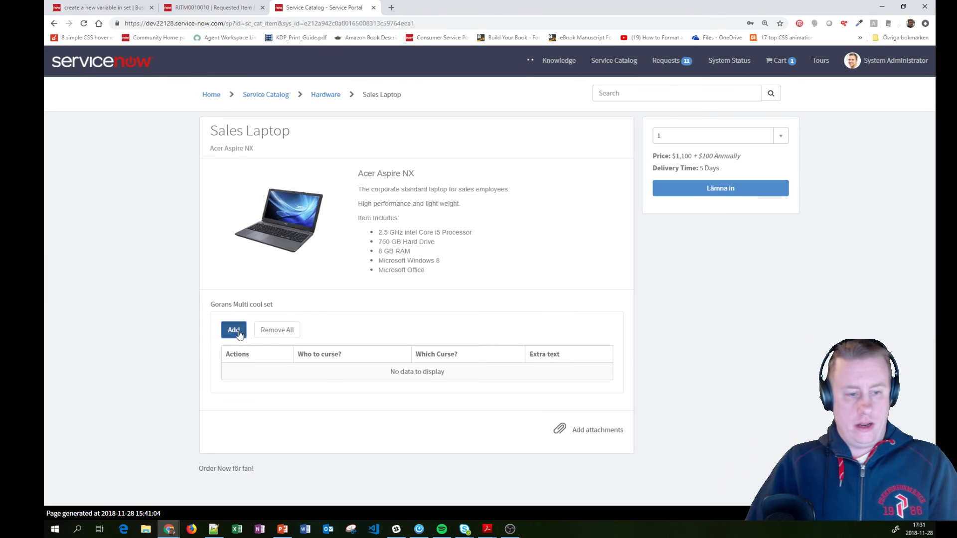
Add a multi-row set entry with a chosen user, Angry Chicken, and extra text 'Extra larget'.
{"action": "left_click", "coordinate": [233, 330]}
{"action": "left_click", "coordinate": [399, 115]}
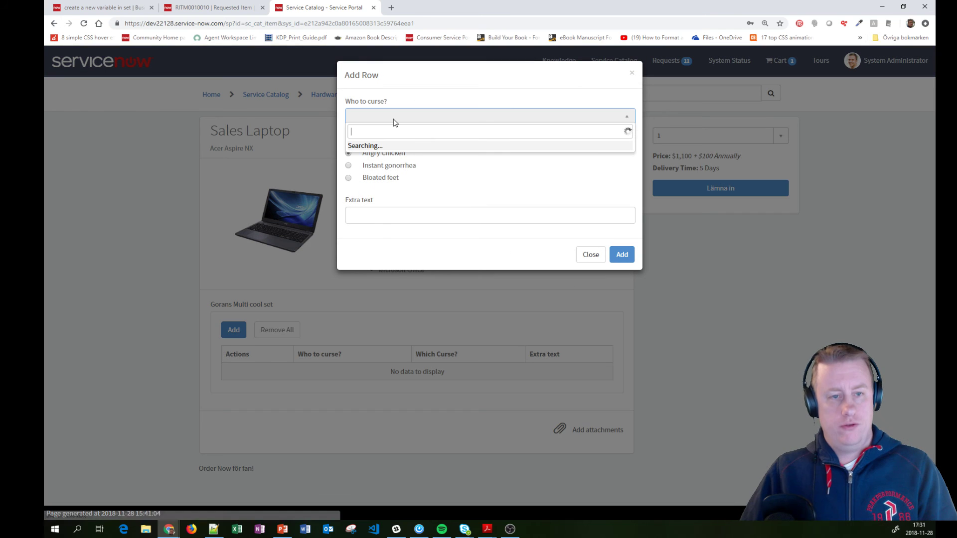
{"action": "left_click", "coordinate": [385, 160]}
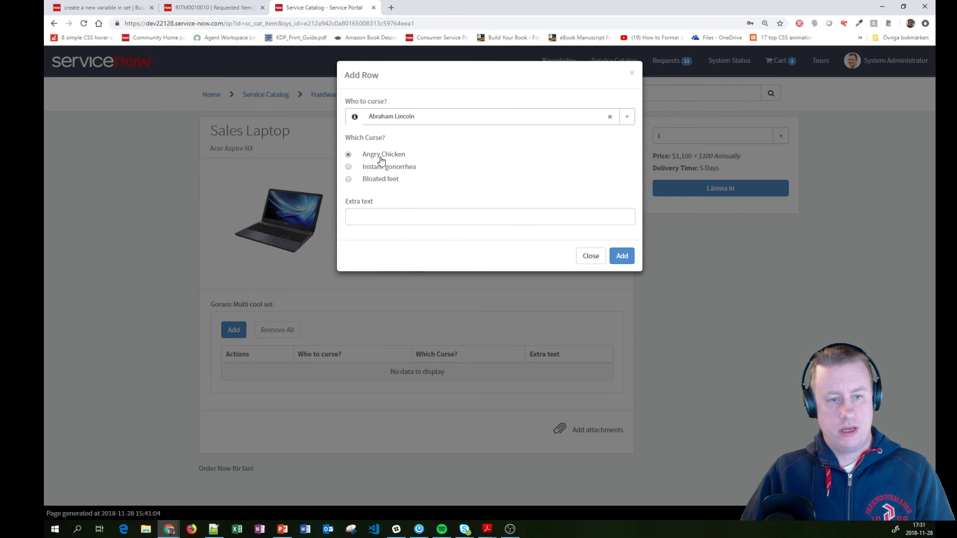
{"action": "left_click", "coordinate": [425, 225]}
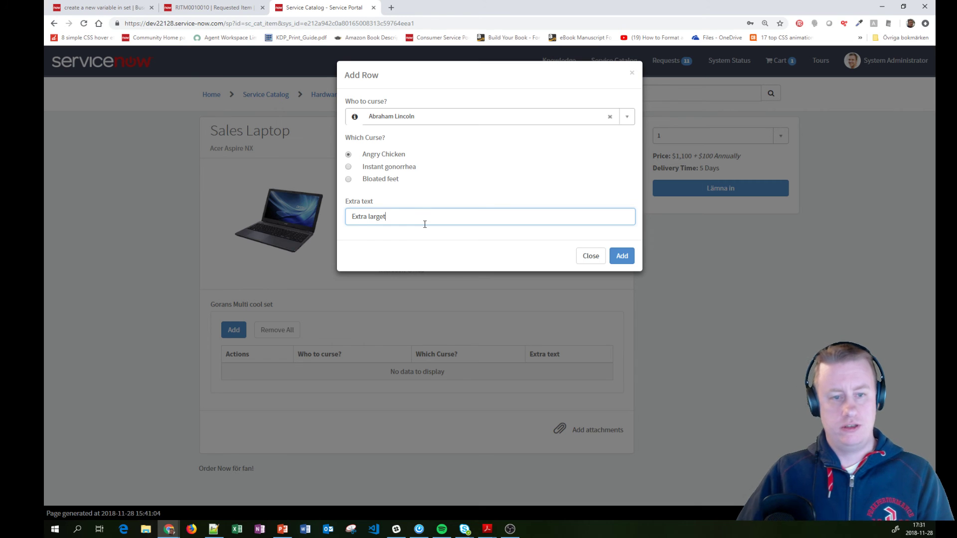
{"action": "type", "text": "Extra larget"}
{"action": "left_click", "coordinate": [622, 257]}
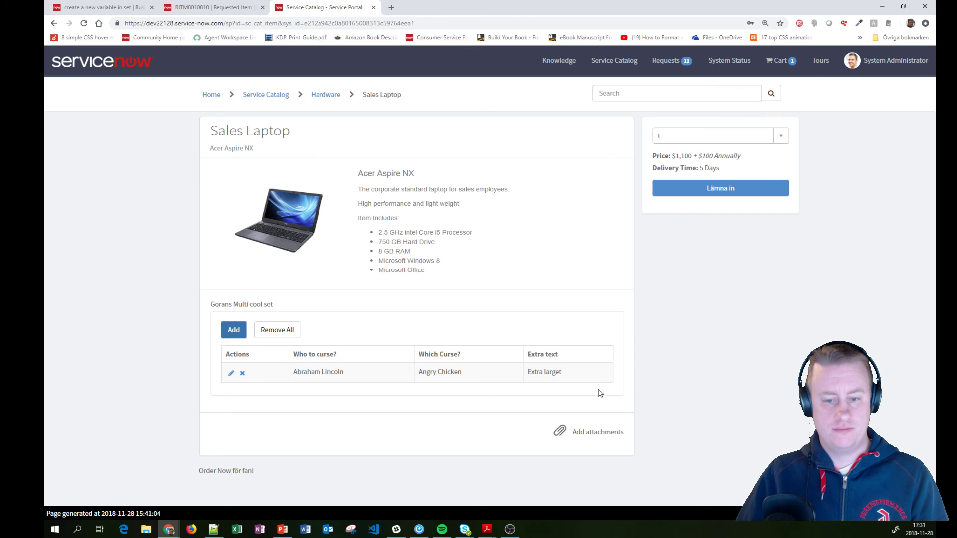
Order the Sales Laptop with 'Lämna in' and confirm checkout in the Order Confirmation dialog.
{"action": "left_click", "coordinate": [712, 190]}
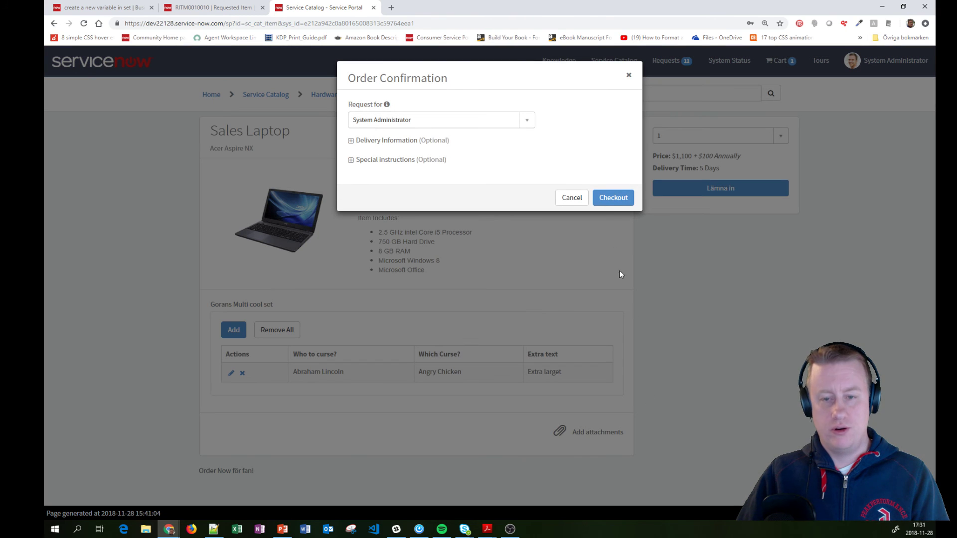
{"action": "left_click", "coordinate": [613, 198]}
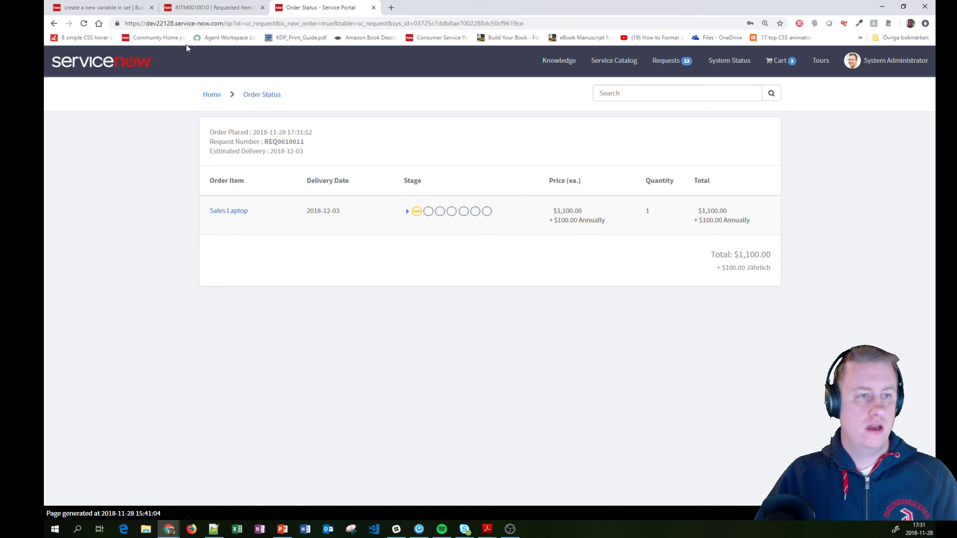
Open the newest request and its item RITM0010011, checking the rule-added Angry Chicken row.
{"action": "left_click", "coordinate": [123, 11]}
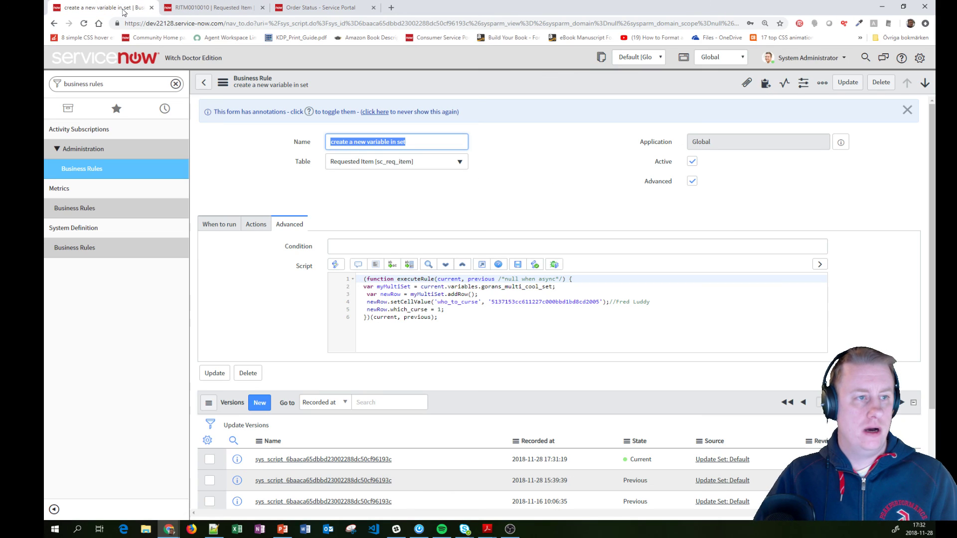
{"action": "left_click", "coordinate": [125, 87]}
{"action": "type", "text": "re"}
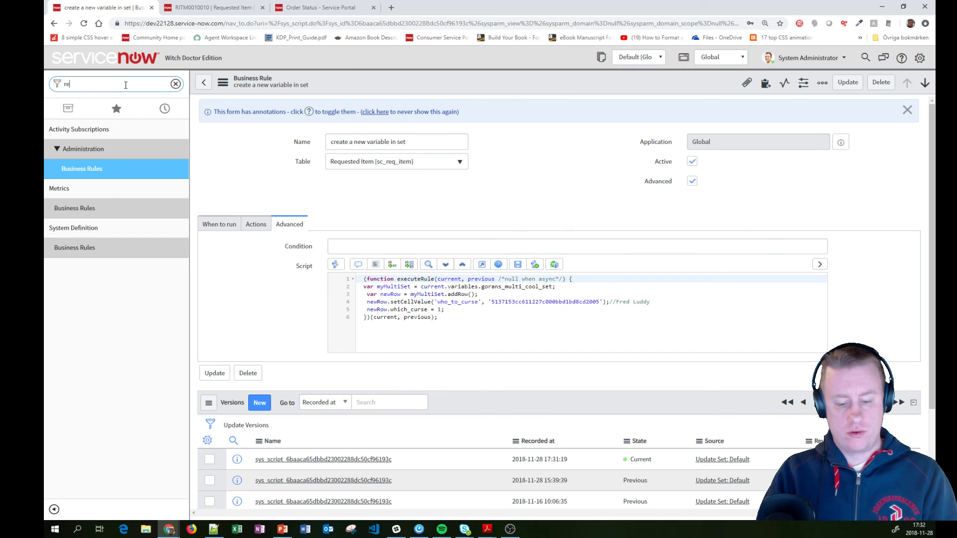
{"action": "type", "text": "quests"}
{"action": "scroll", "coordinate": [121, 419], "scroll_direction": "down", "scroll_amount": 3}
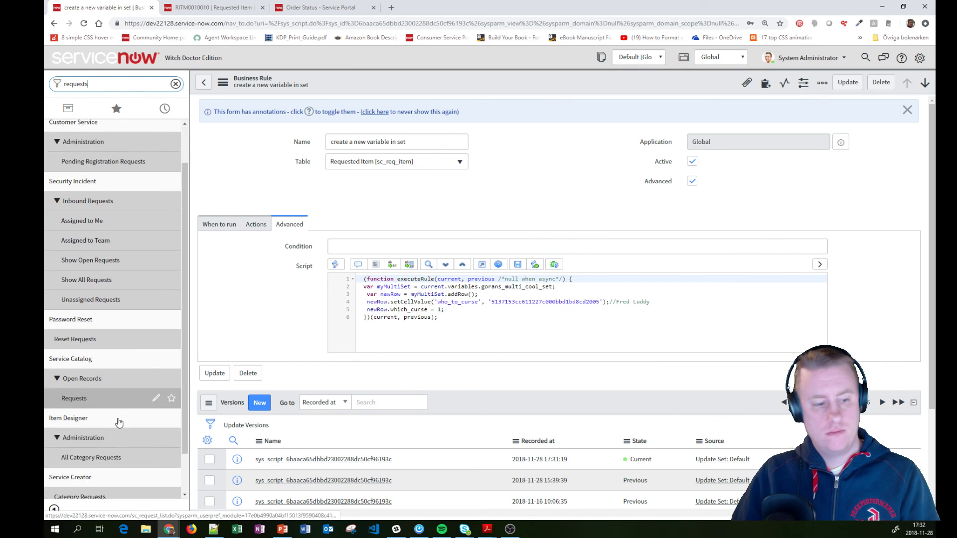
{"action": "left_click", "coordinate": [80, 351]}
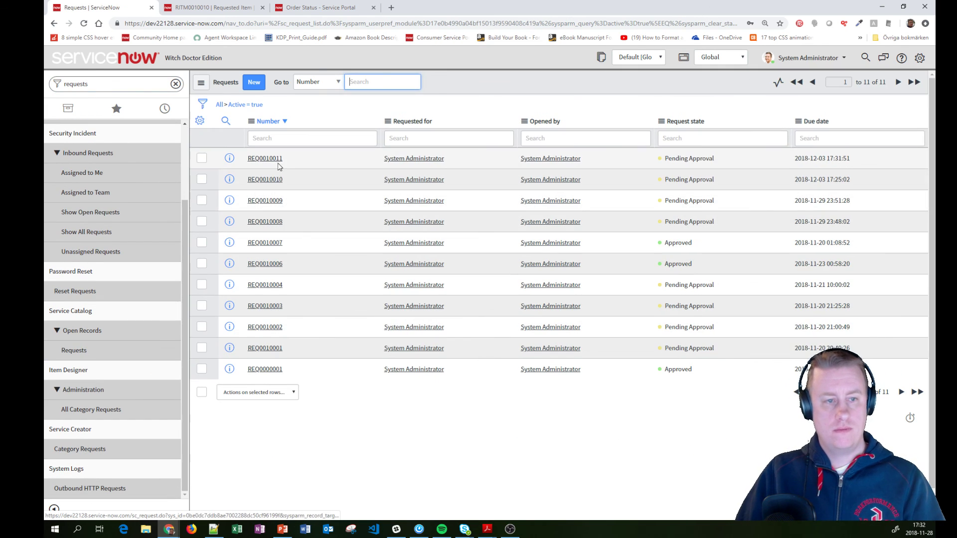
{"action": "left_click", "coordinate": [265, 159]}
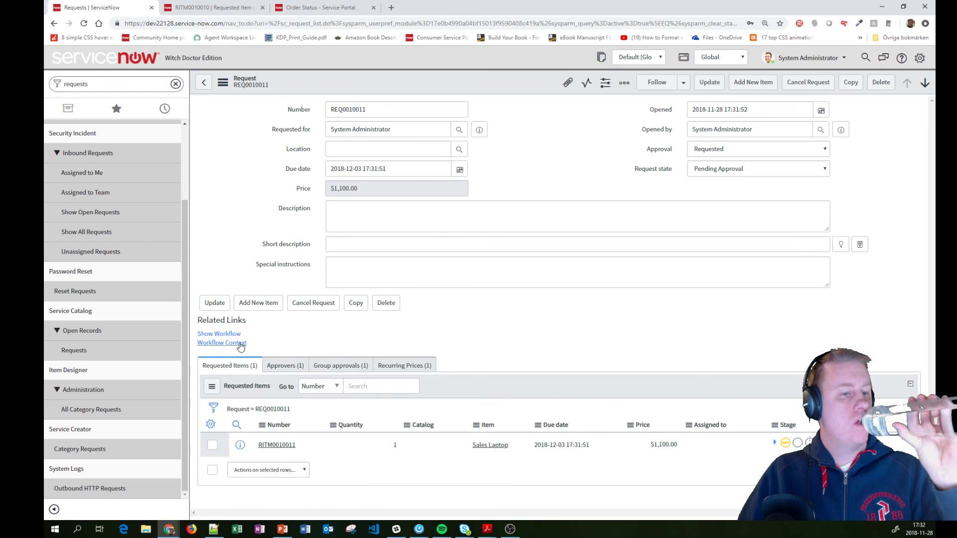
{"action": "left_click", "coordinate": [279, 445]}
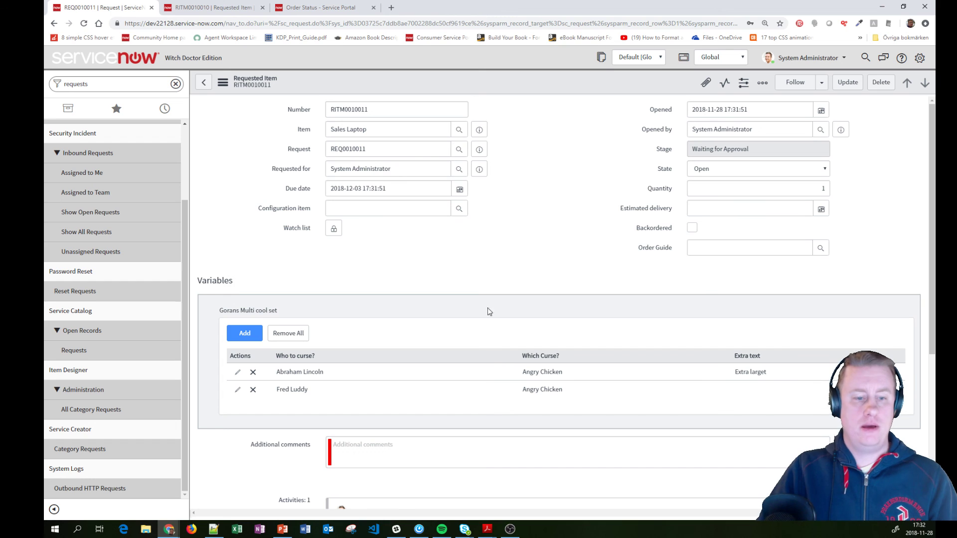
{"action": "left_click_drag", "start_coordinate": [607, 399], "coordinate": [277, 393]}
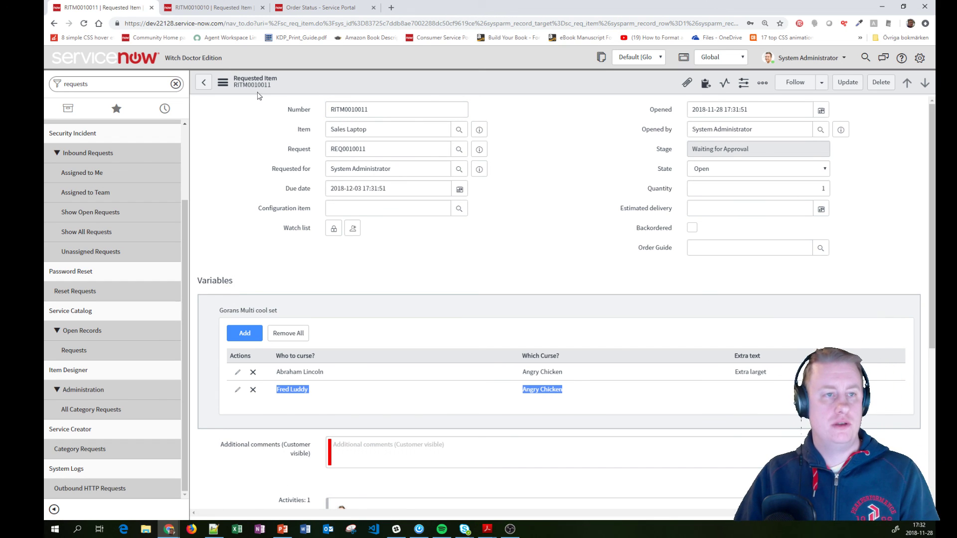
Filter the navigator for 'business rules' and open the System Definition Business Rules list.
{"action": "left_click", "coordinate": [123, 87]}
{"action": "type", "text": "b"}
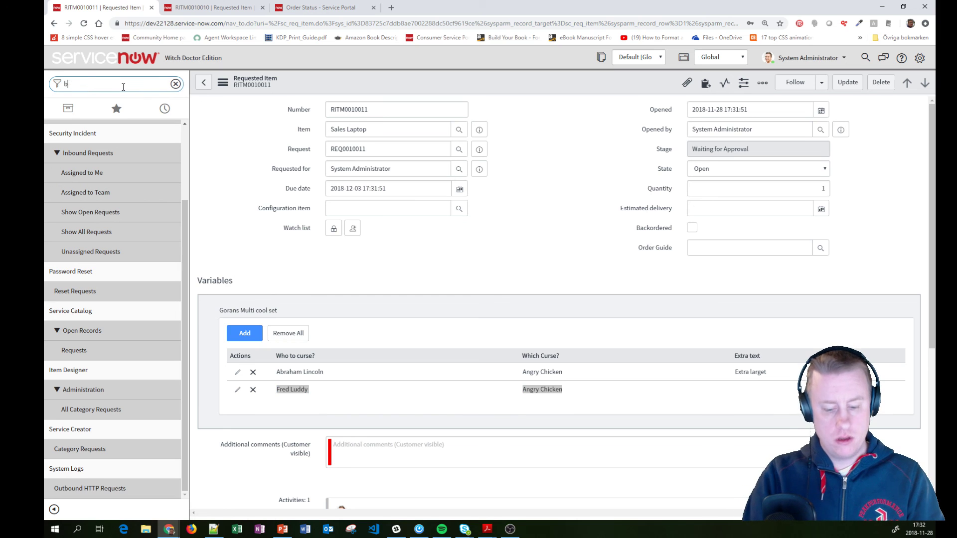
{"action": "type", "text": "usie"}
{"action": "key", "text": "BackSpace"}
{"action": "key", "text": "BackSpace"}
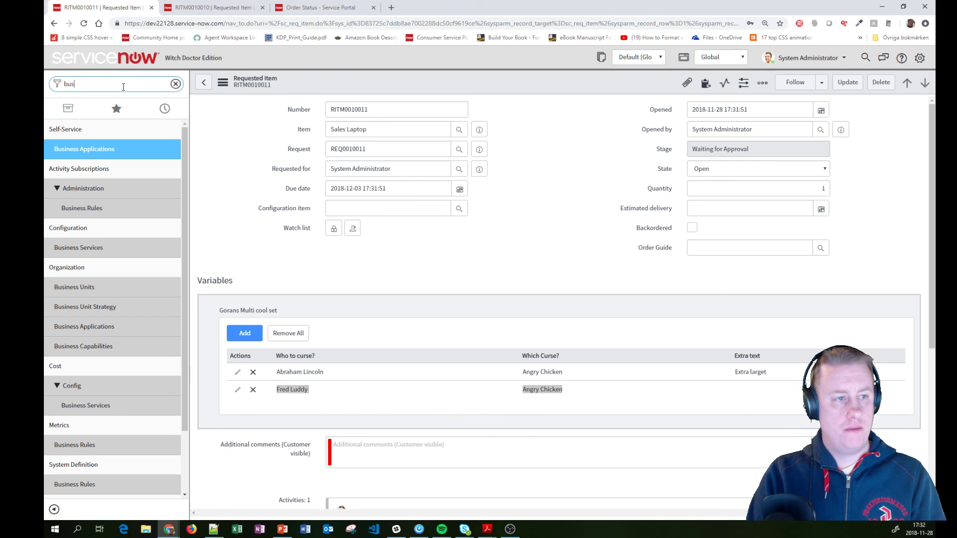
{"action": "type", "text": "iness rules"}
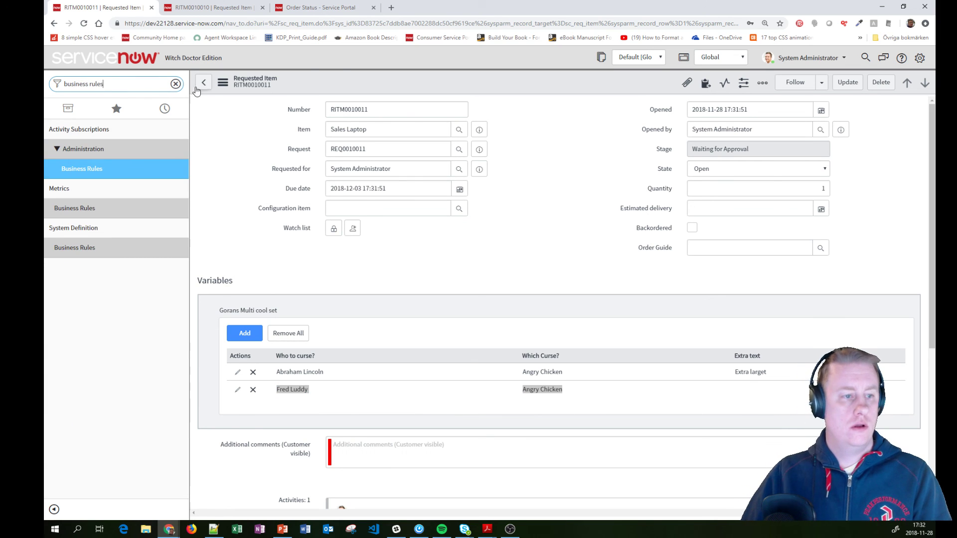
{"action": "left_click", "coordinate": [80, 253]}
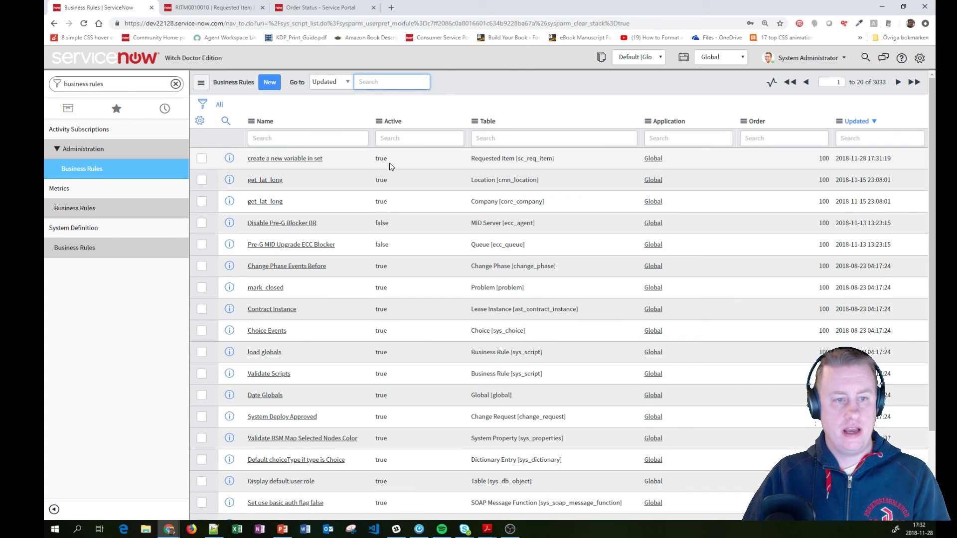
Set the 'create a new variable in set' rule's Active value to false in the list.
{"action": "left_click", "coordinate": [390, 166]}
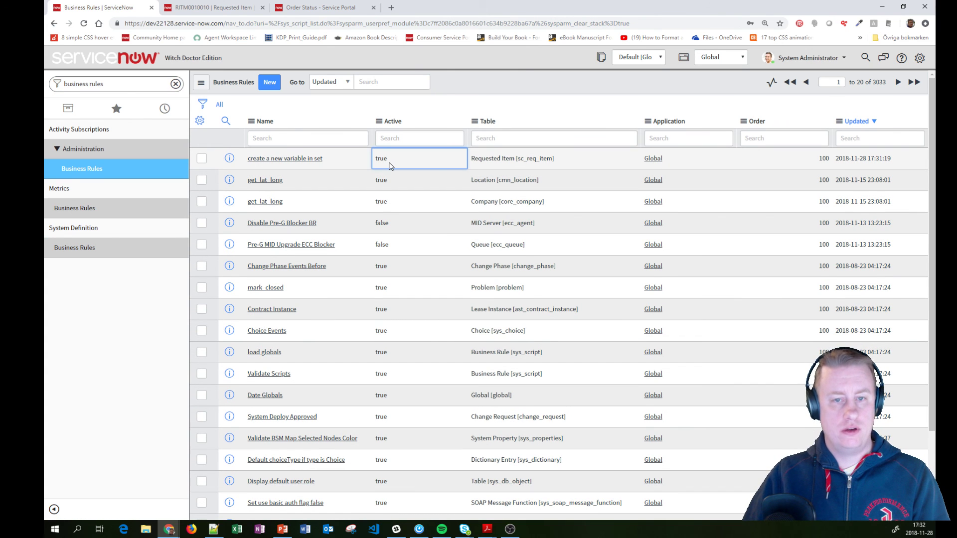
{"action": "double_click", "coordinate": [390, 166]}
{"action": "left_click", "coordinate": [394, 180]}
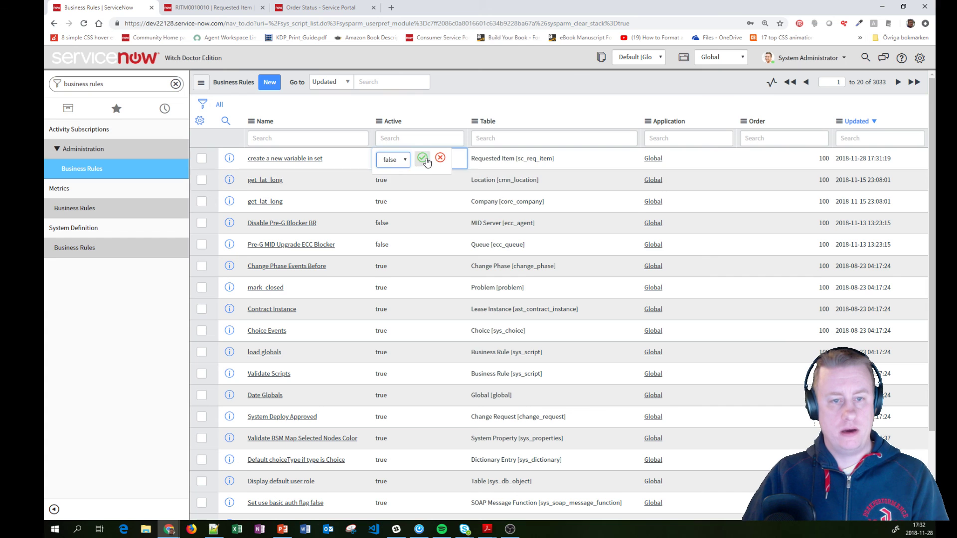
{"action": "left_click", "coordinate": [424, 159]}
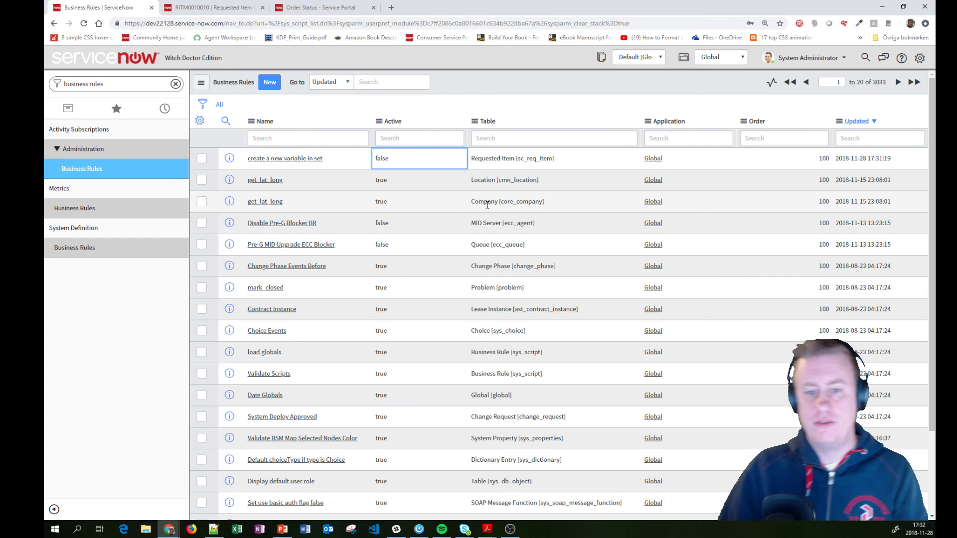
{"action": "left_click", "coordinate": [426, 23]}
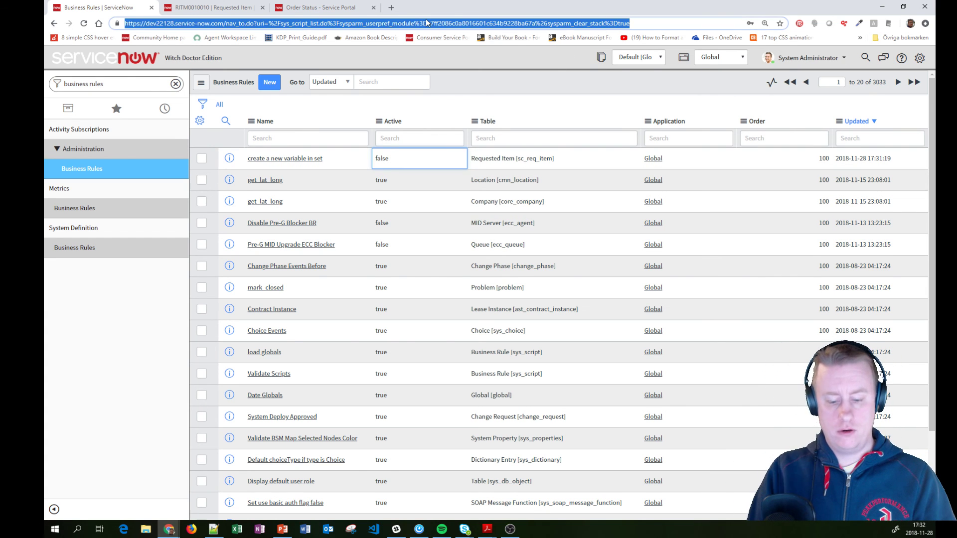
Open the presenter's GitHub YouTube repository and dismiss the release-only subscription notice.
{"action": "type", "text": "git"}
{"action": "key", "text": "Return"}
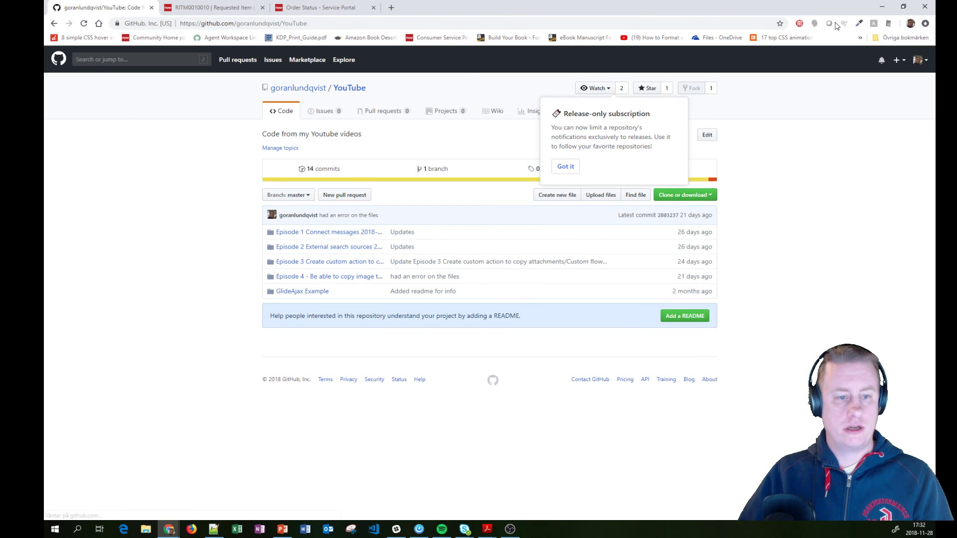
{"action": "left_click", "coordinate": [566, 166]}
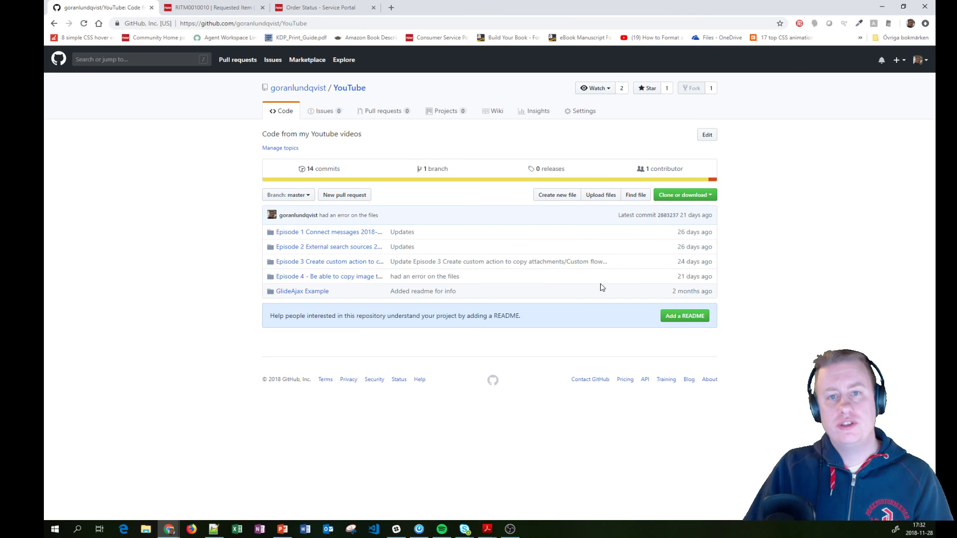